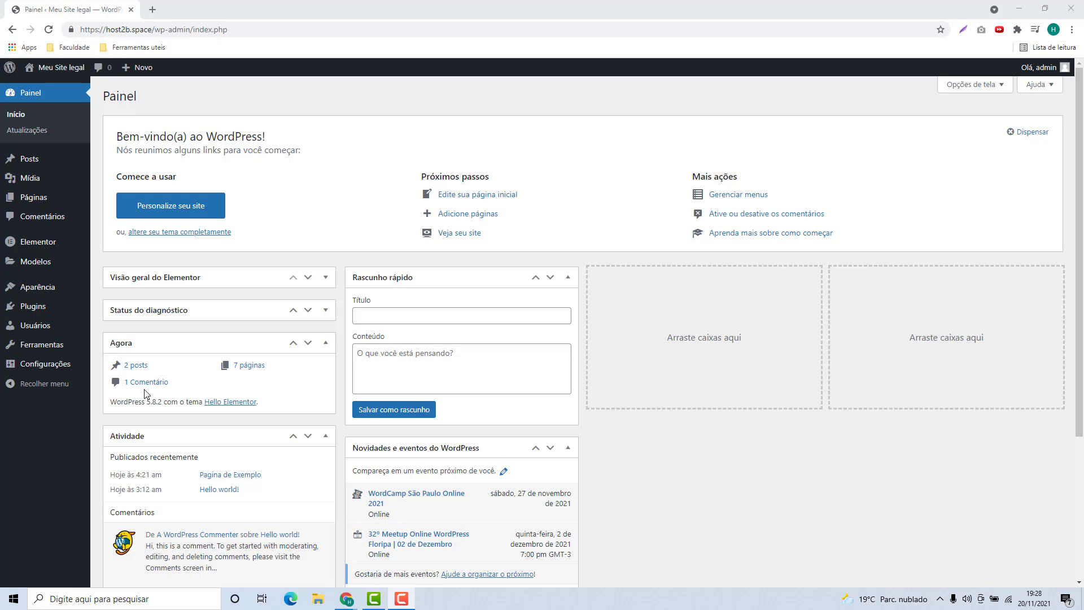
Find the W3 Total Cache plugin in the plugin directory, then install and activate it
mouse_move(32, 310)
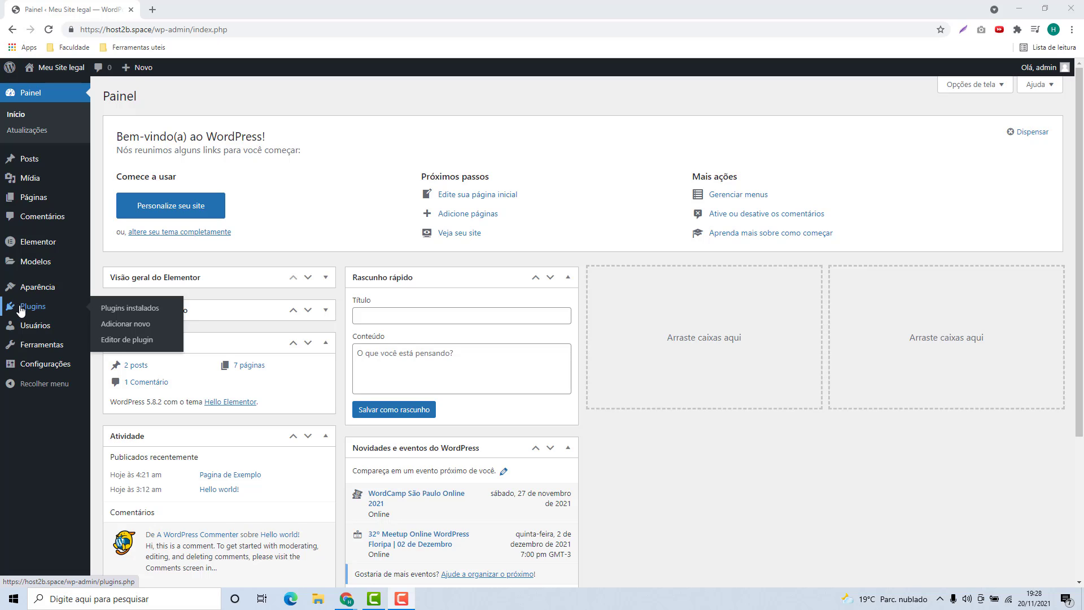
left_click(27, 310)
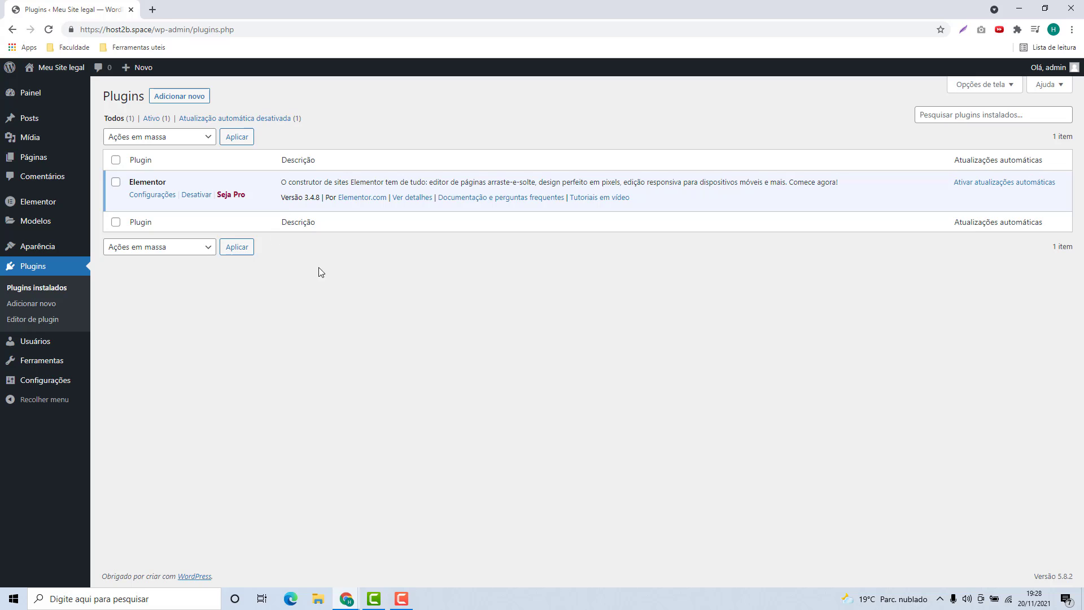
left_click(176, 97)
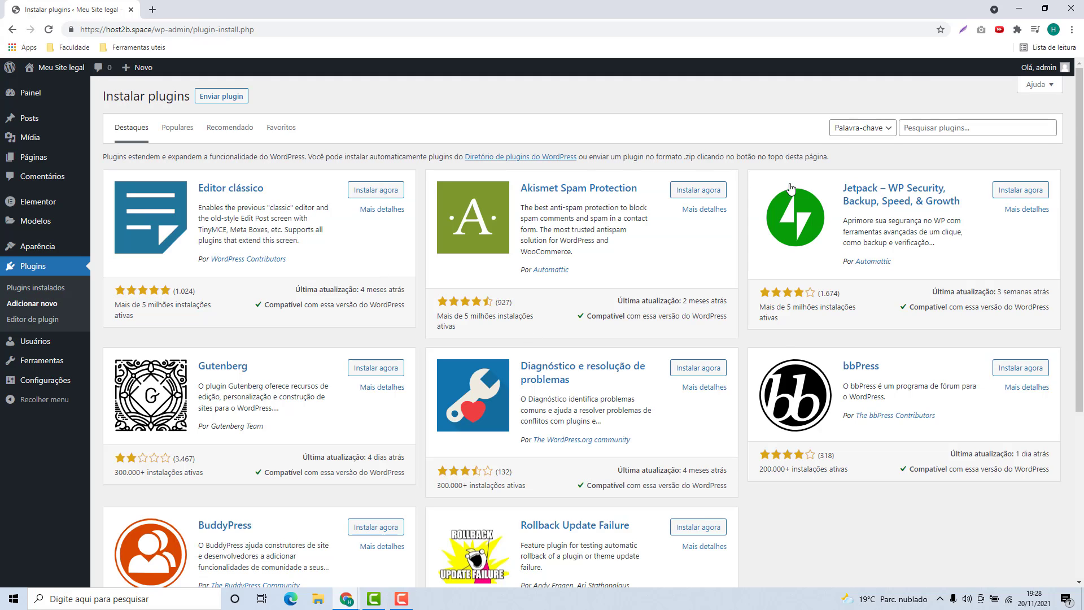
left_click(927, 130)
type("W3")
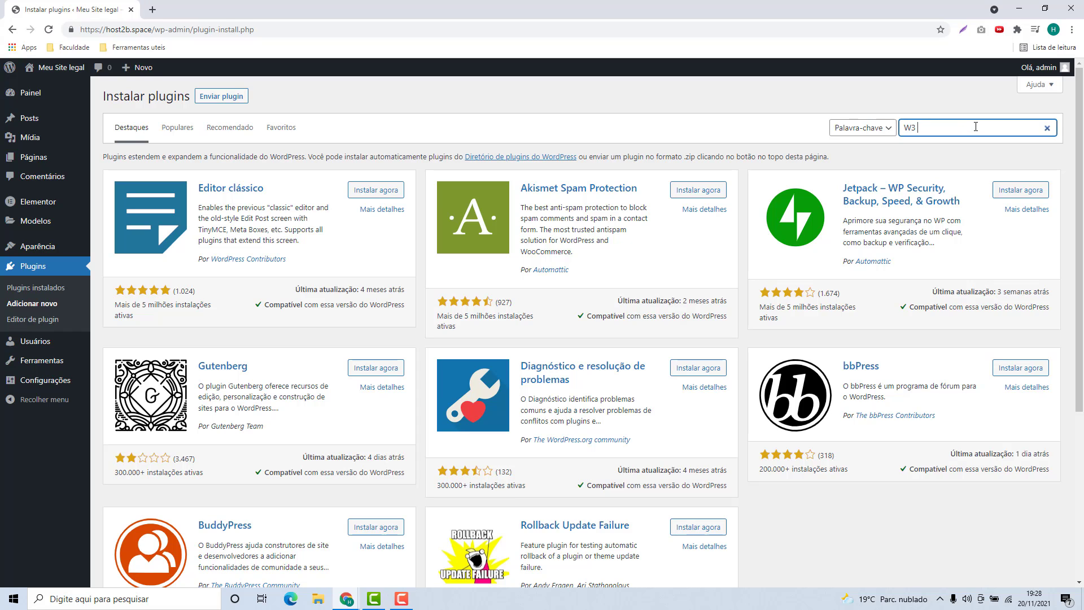
type(" Total Cache")
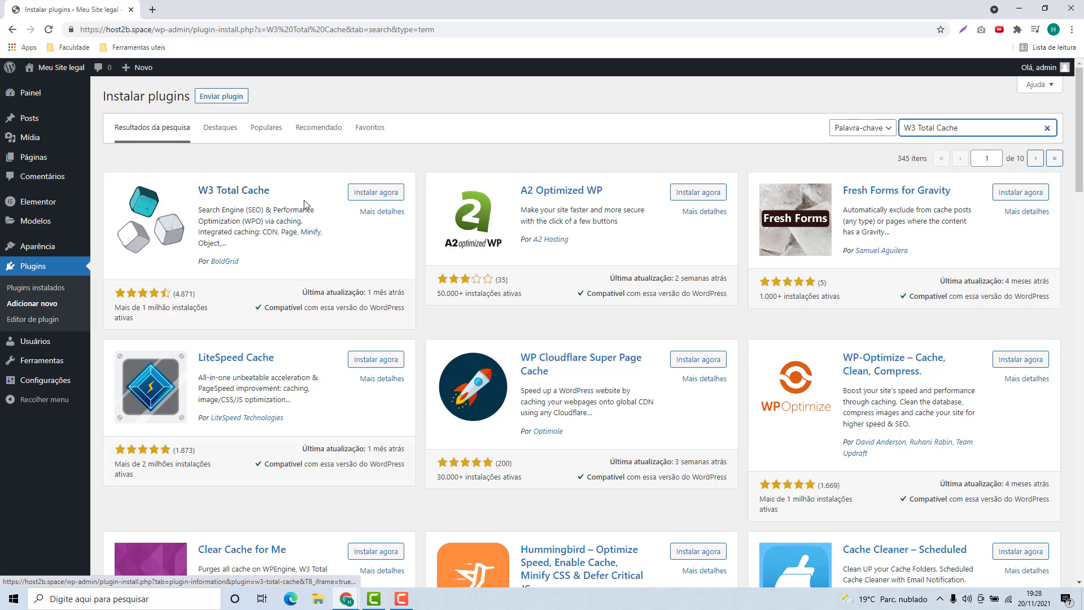
left_click(377, 193)
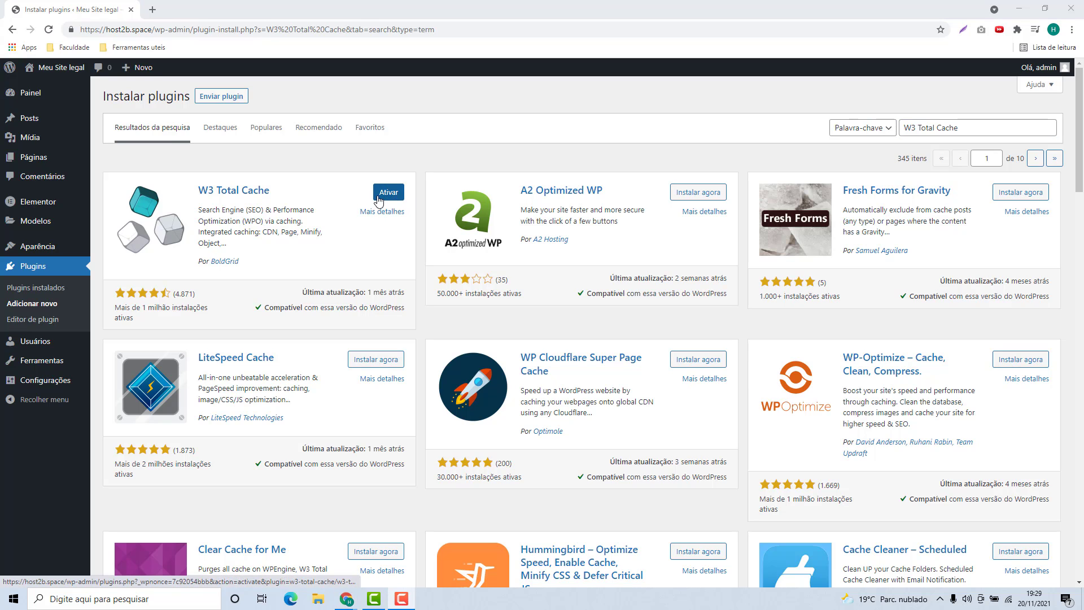
left_click(388, 198)
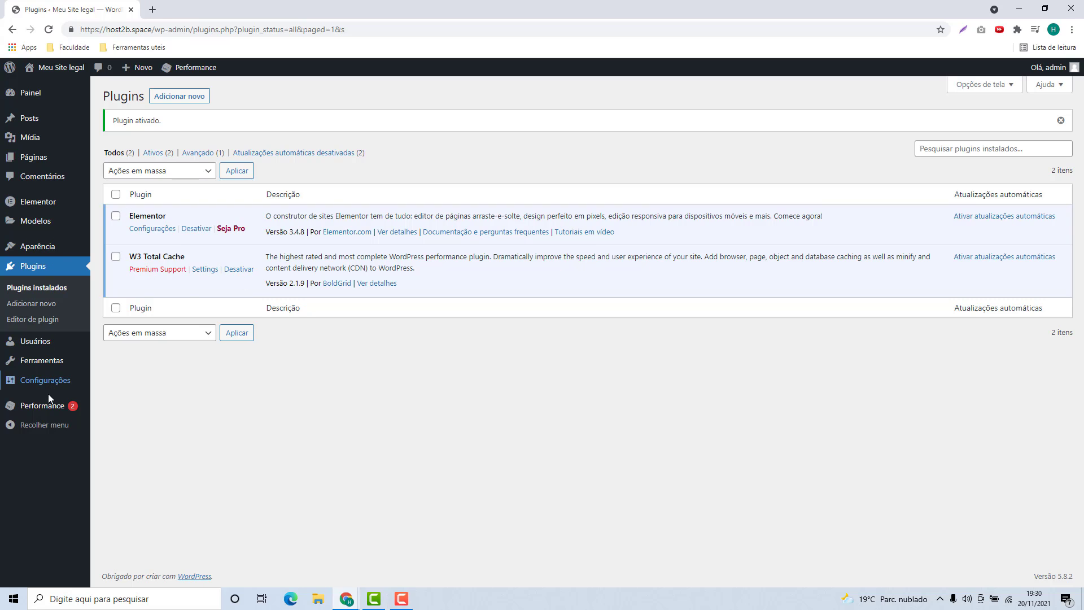
Open the W3 Total Cache Performance section, skip its setup guide and look over the dashboard
mouse_move(59, 408)
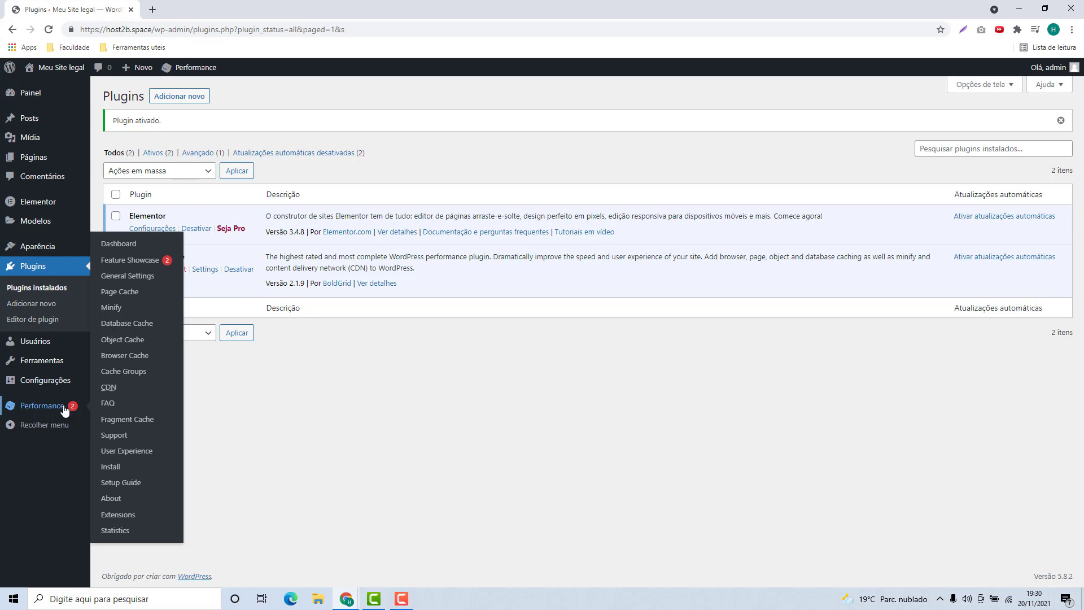
left_click(35, 410)
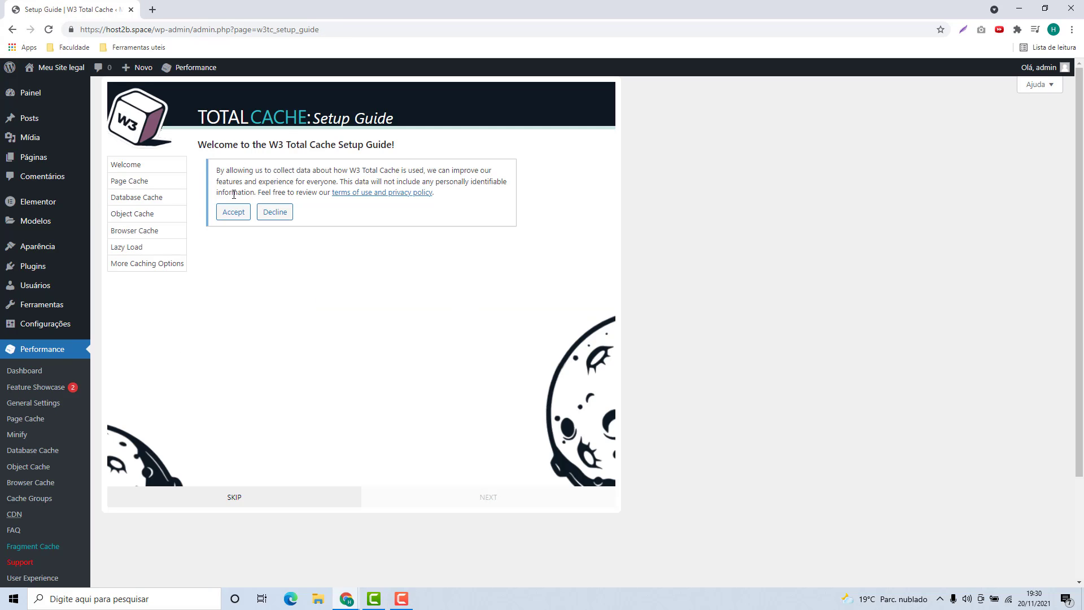
left_click(229, 503)
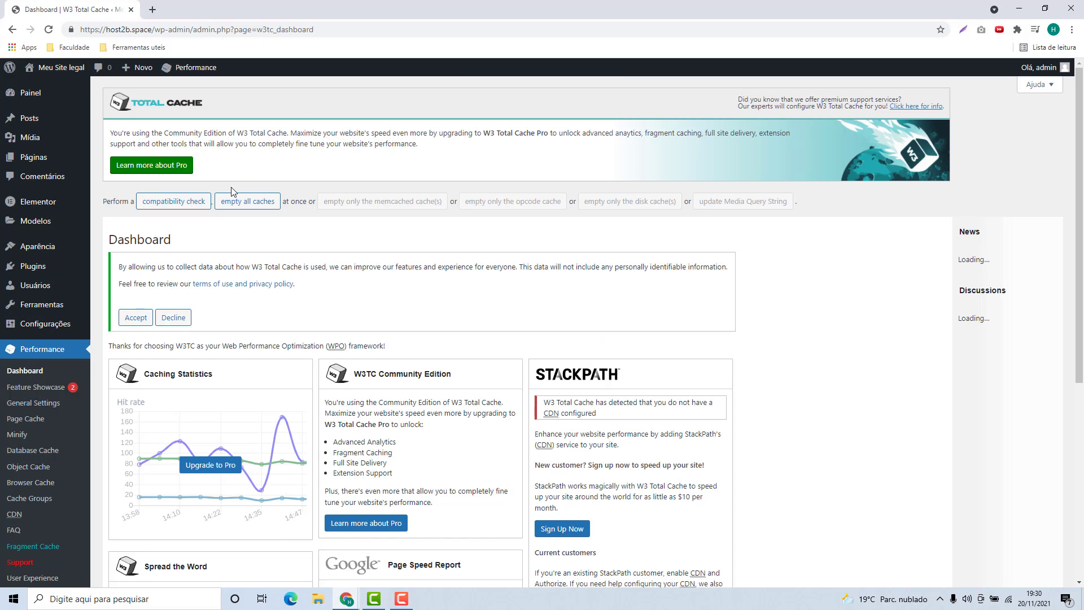
scroll(378, 281, "down", 6)
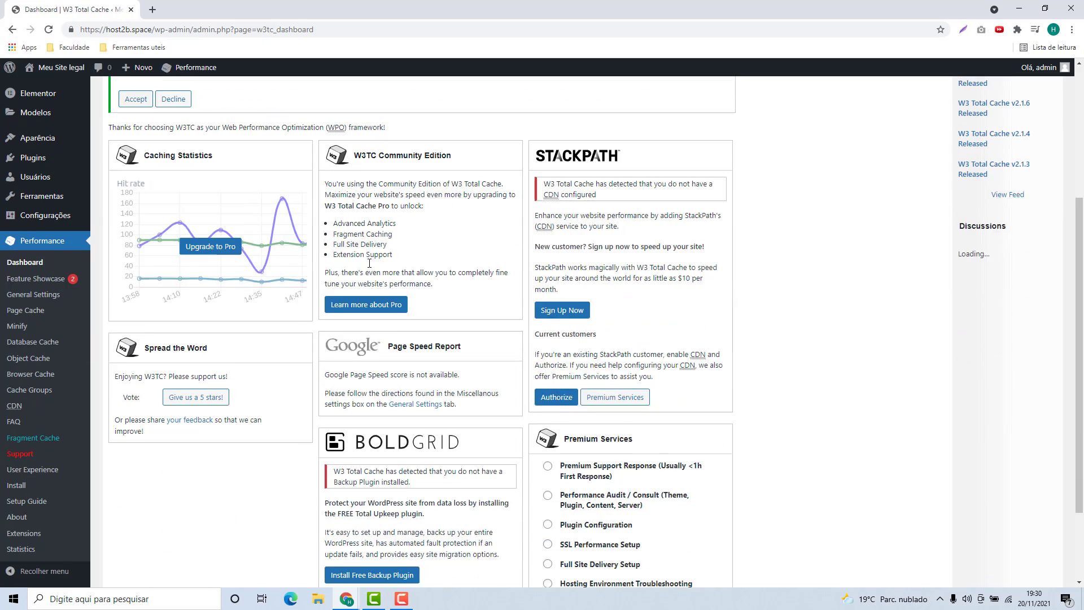
scroll(364, 319, "up", 6)
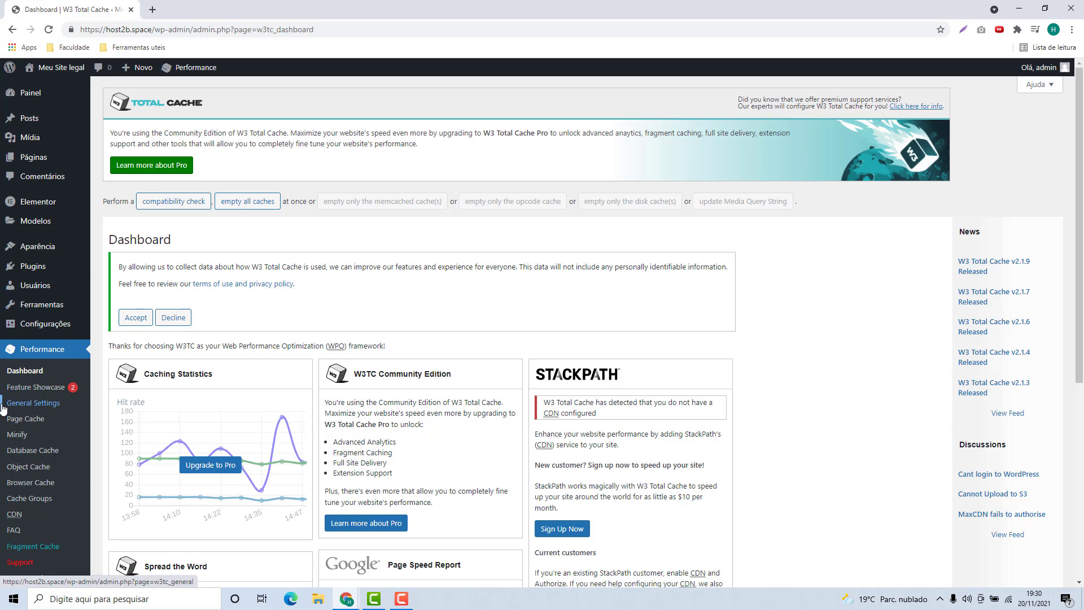
Open the W3 Total Cache General Settings and look through the available sections
left_click(38, 403)
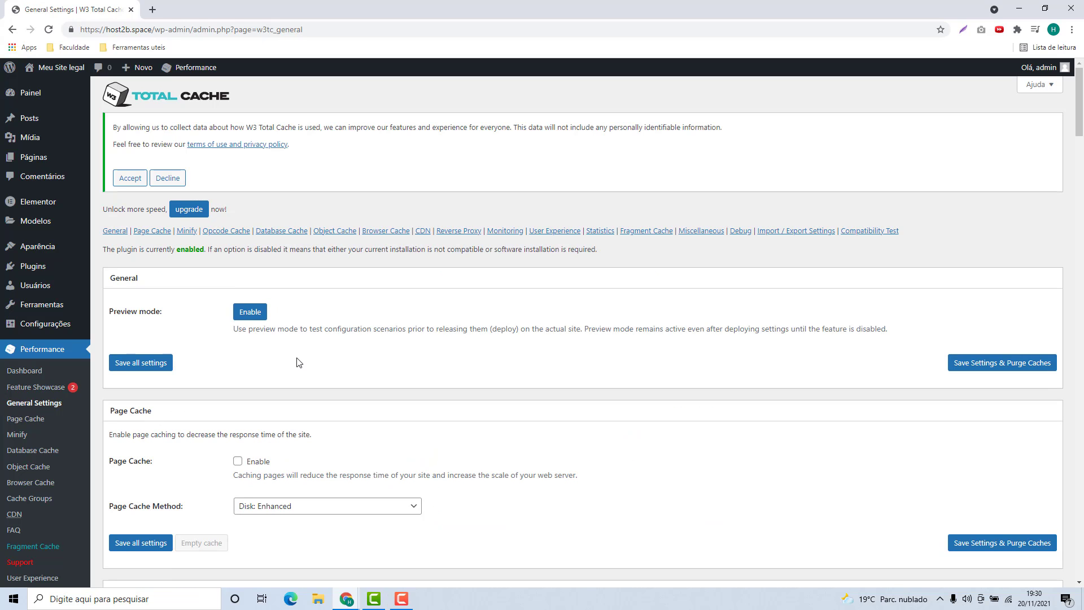
scroll(267, 341, "down", 18)
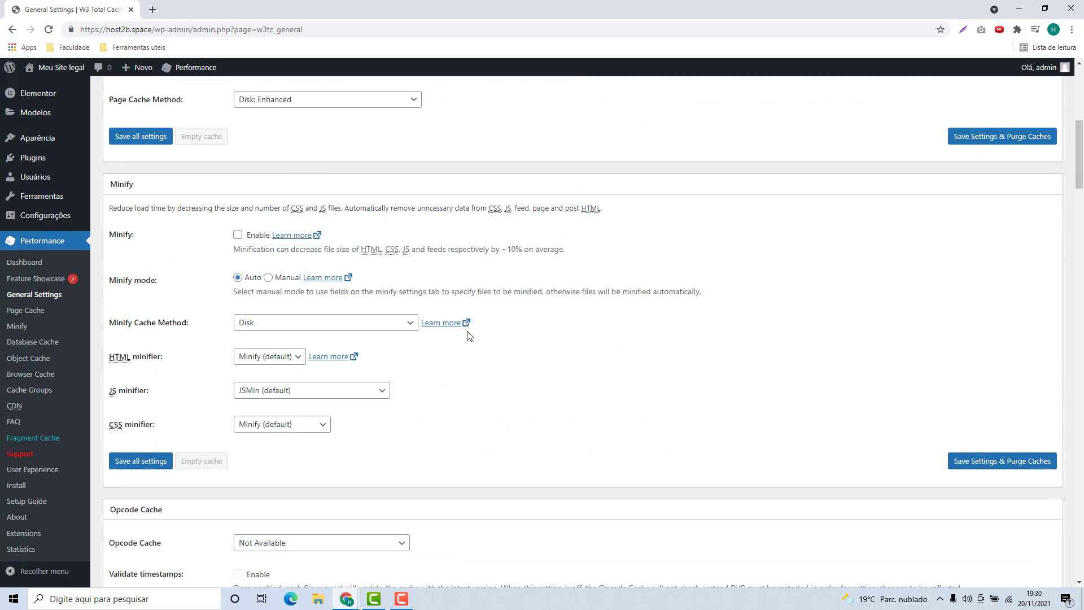
scroll(436, 397, "down", 20)
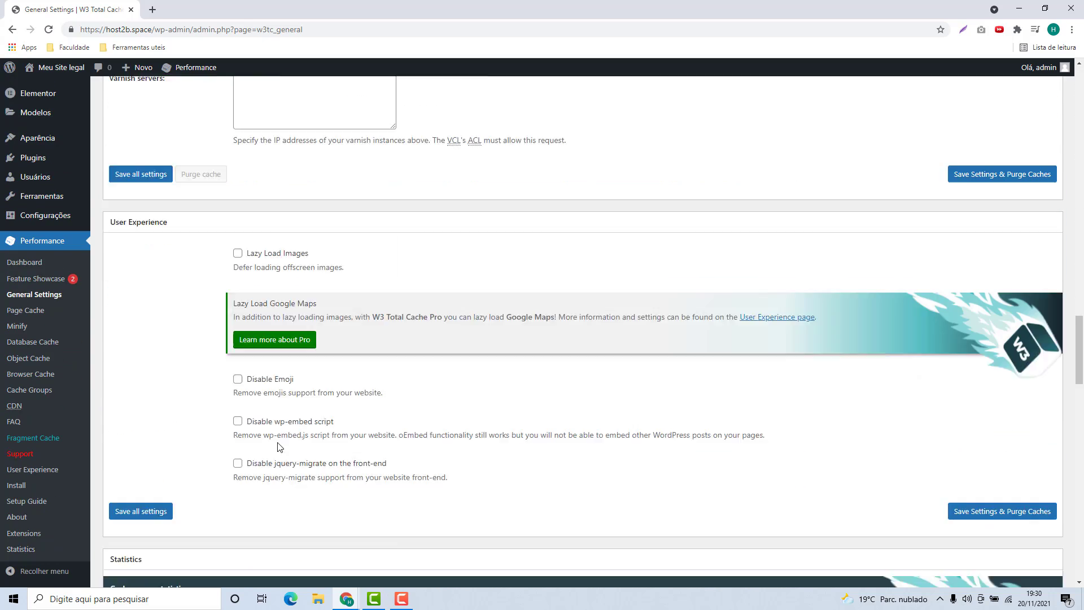
scroll(168, 415, "down", 8)
scroll(317, 419, "up", 20)
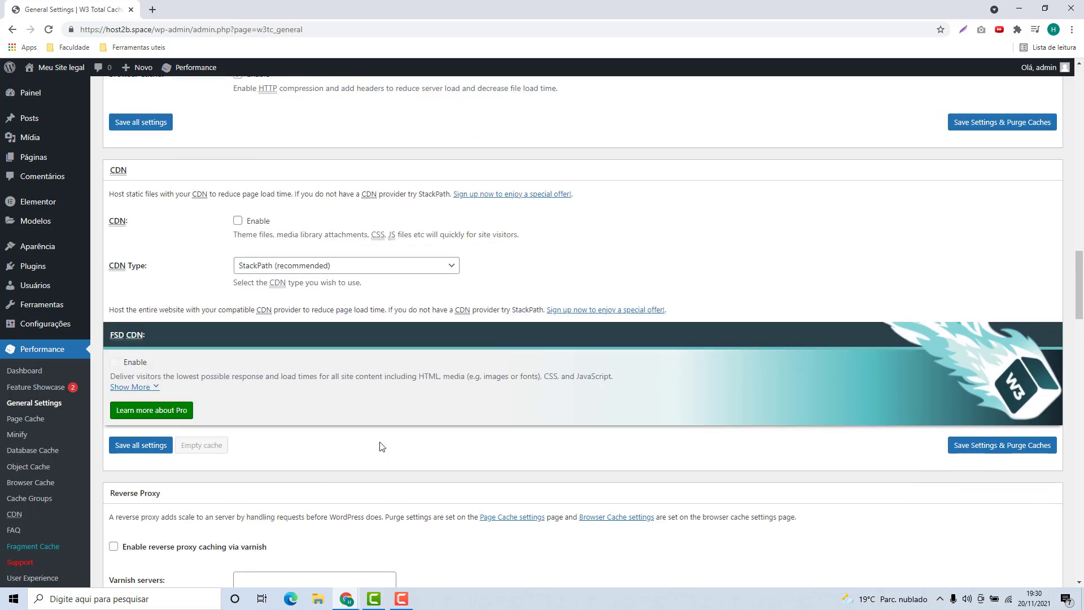
scroll(339, 421, "up", 15)
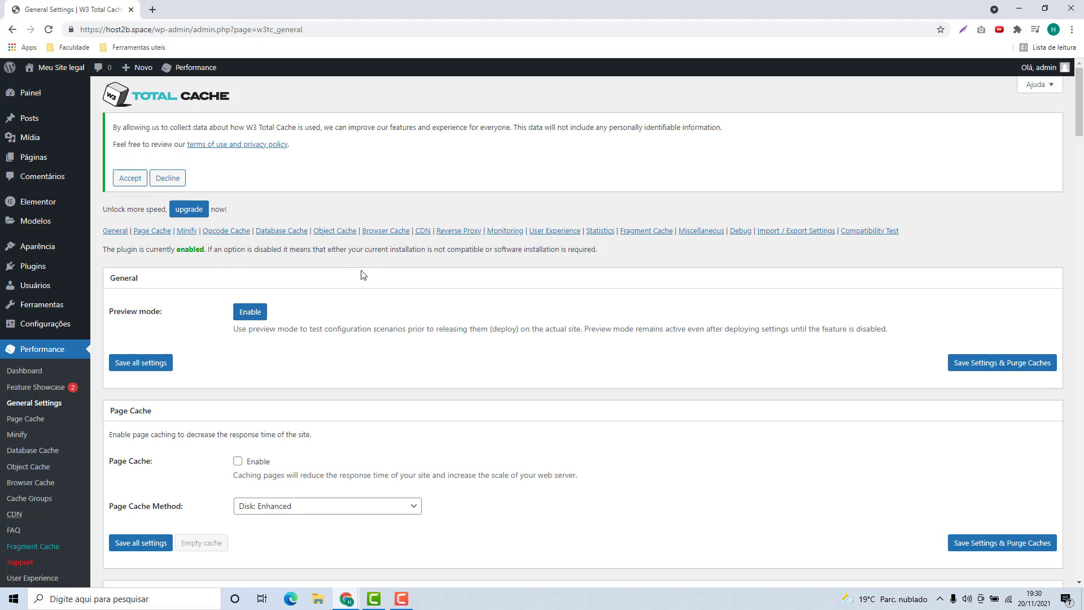
Enable Page Cache with the Disk: Enhanced method and save the settings
scroll(221, 262, "down", 3)
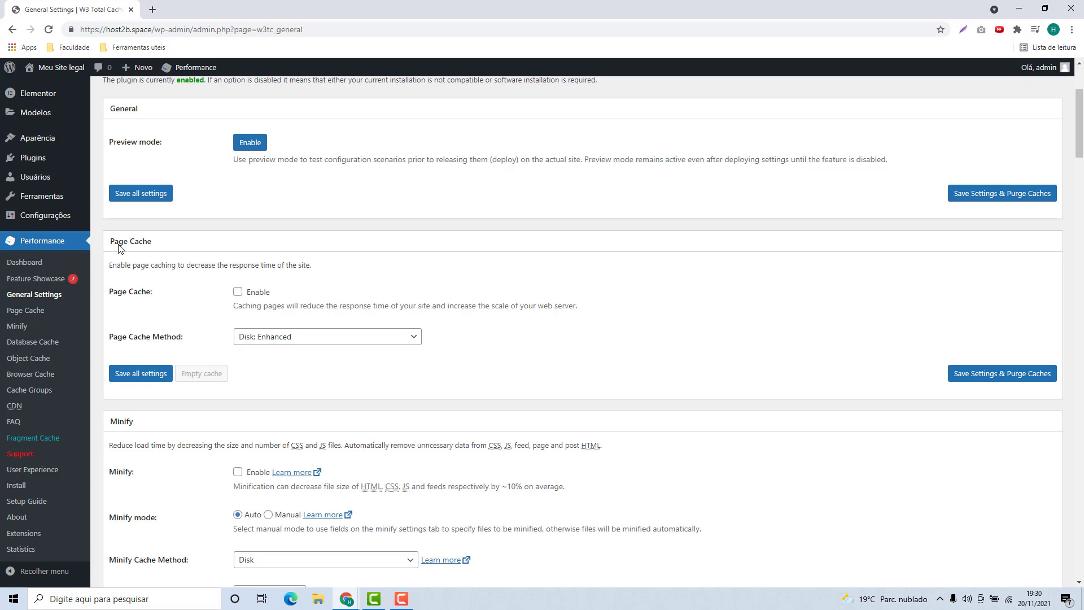
left_click(237, 294)
left_click(239, 346)
left_click(259, 342)
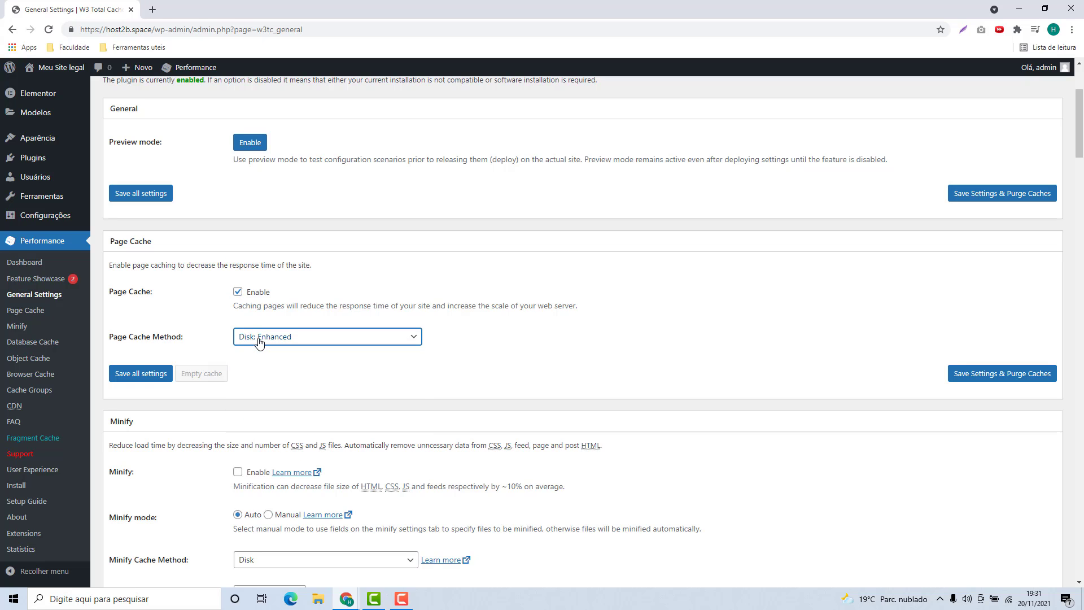
left_click(137, 379)
Enable Minify, accepting its risks, with Disk as the cache method, and save the settings
scroll(148, 377, "down", 1)
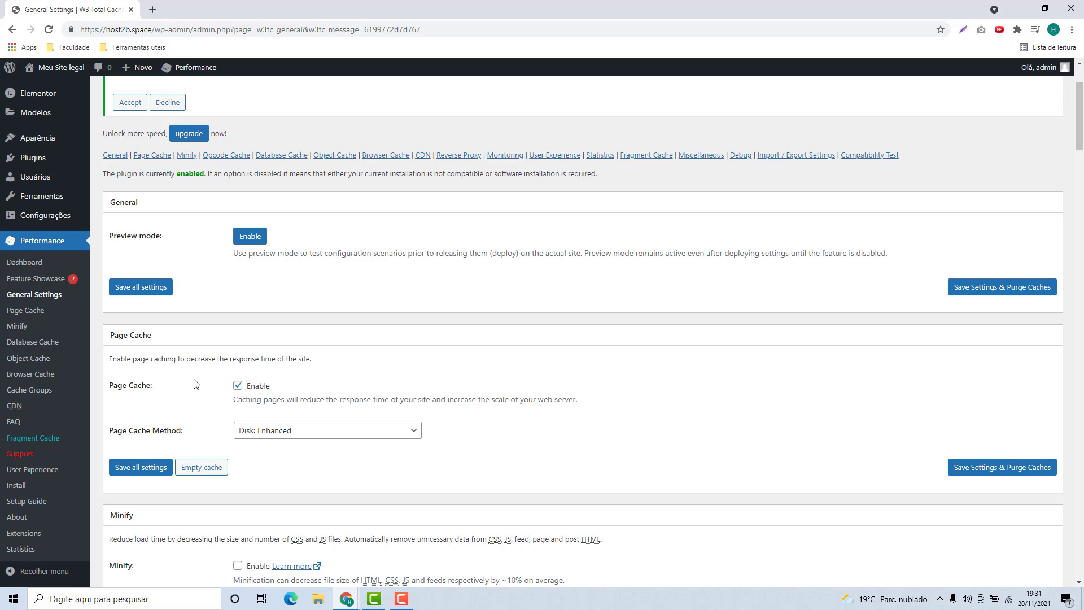
scroll(194, 376, "down", 2)
scroll(194, 375, "down", 2)
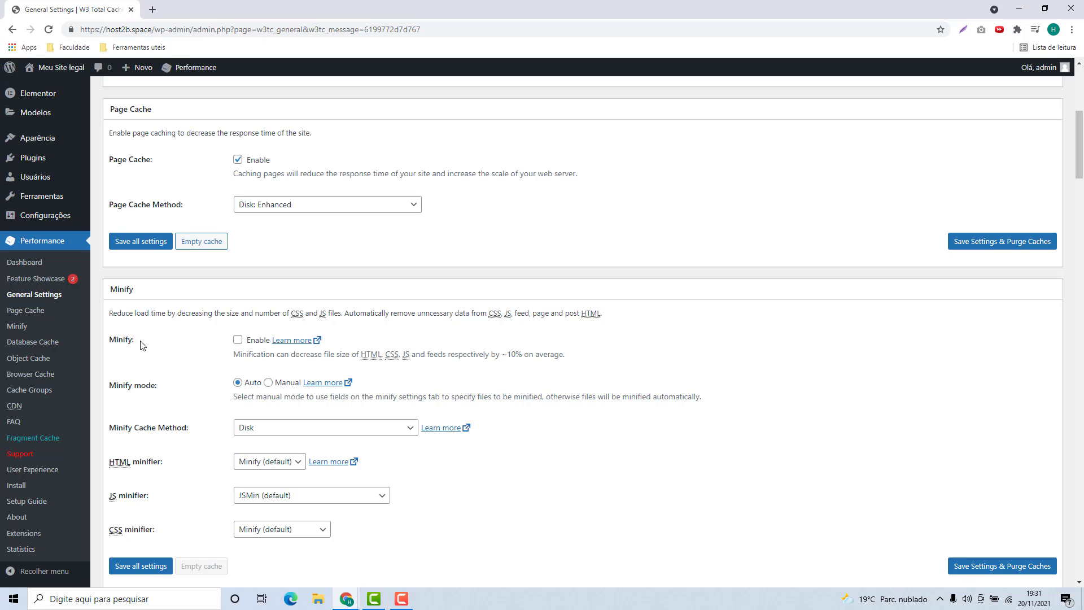
left_click(238, 341)
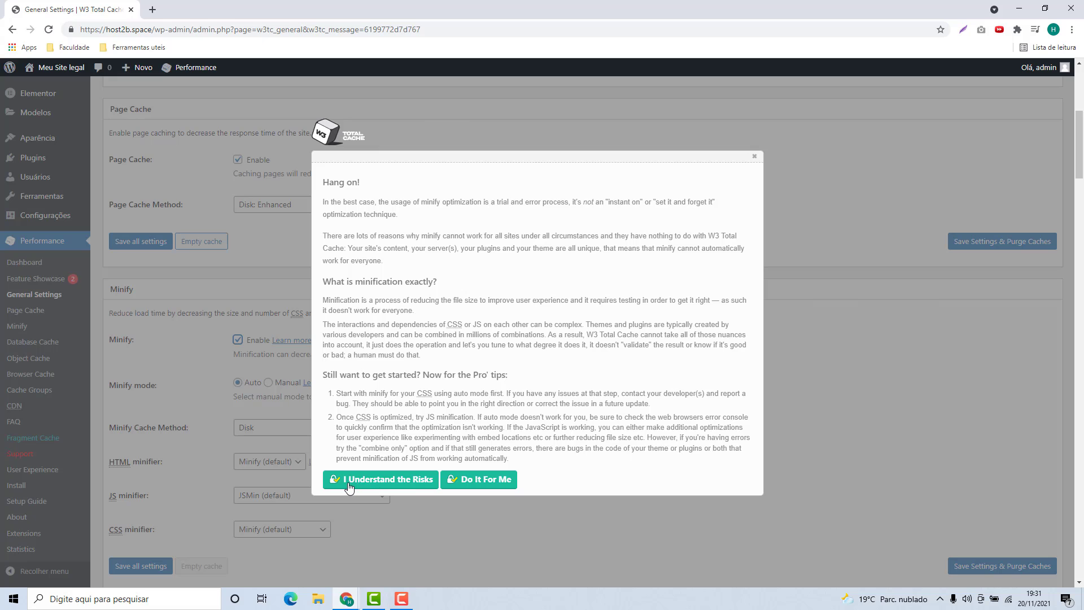
left_click(406, 487)
scroll(186, 353, "down", 1)
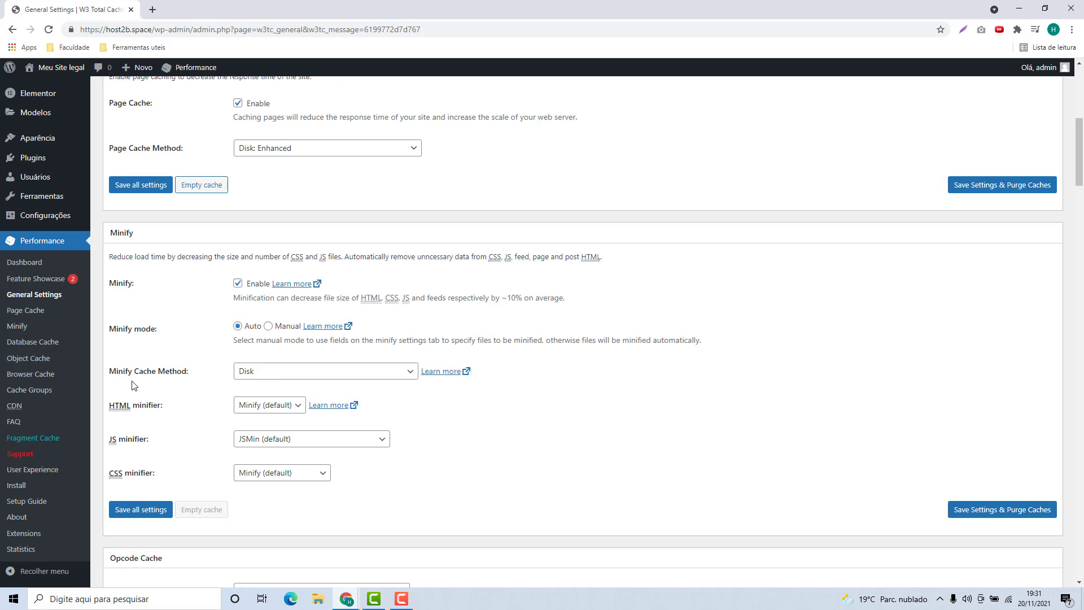
left_click(257, 377)
left_click(257, 377)
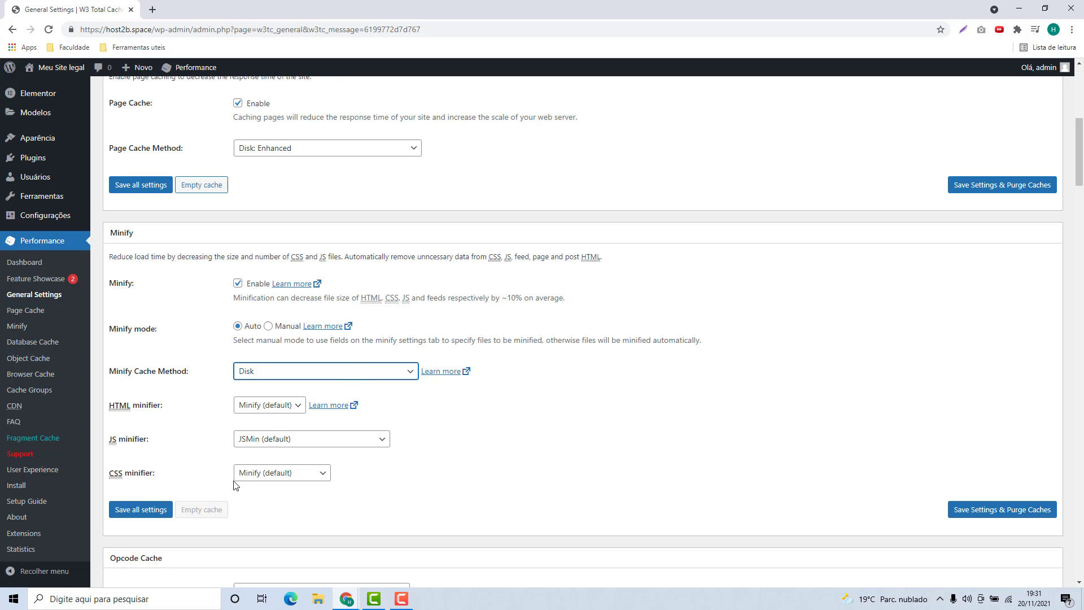
left_click(125, 518)
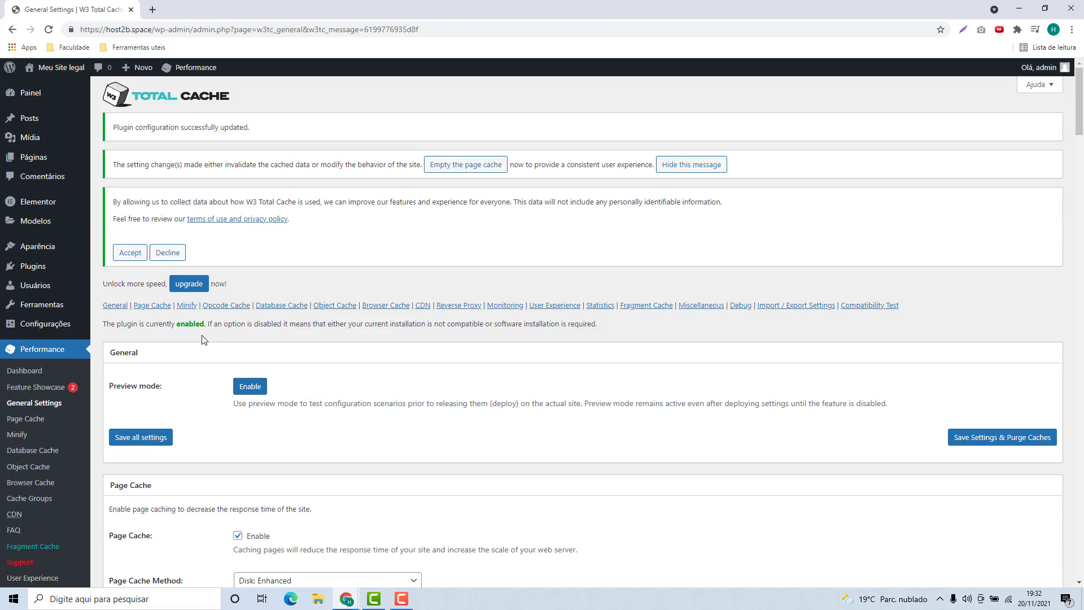
Enable Database Cache with Disk as the cache method and save the settings
scroll(196, 333, "down", 5)
scroll(196, 333, "down", 7)
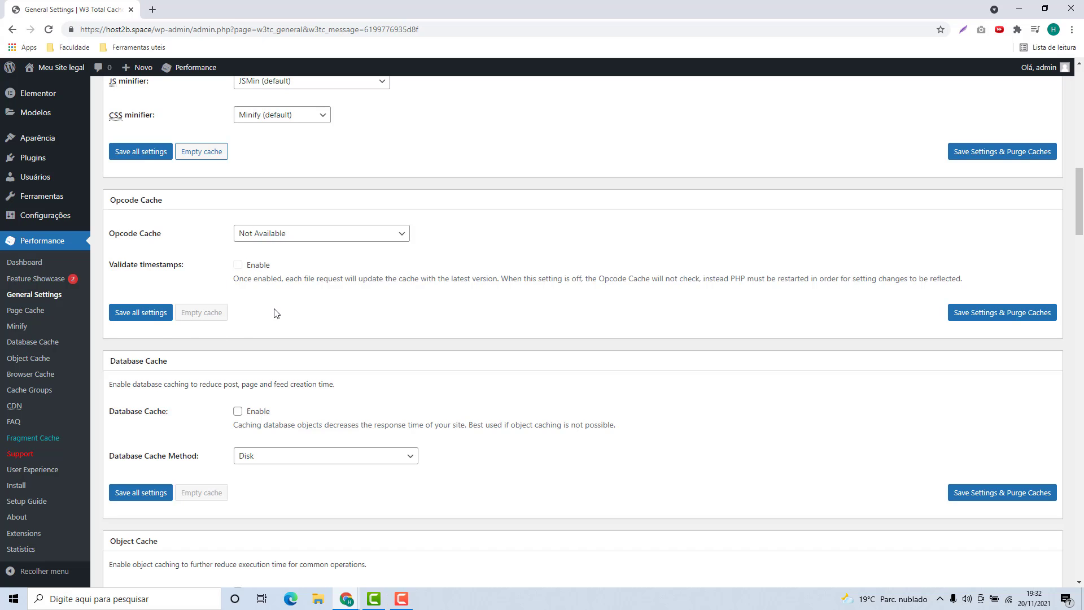
scroll(204, 265, "down", 1)
scroll(203, 265, "down", 1)
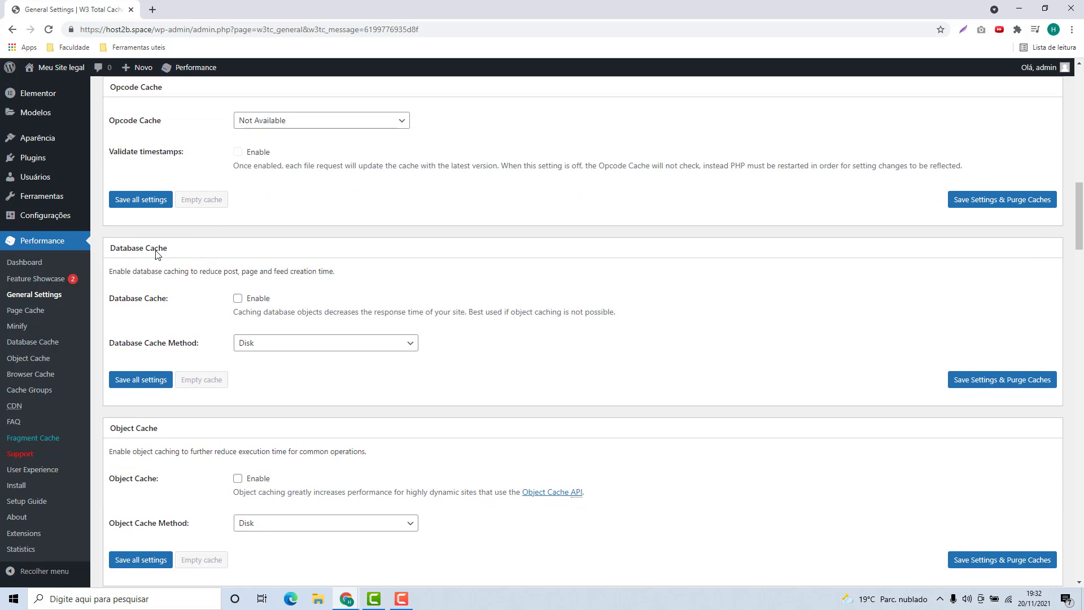
left_click(237, 299)
left_click(251, 343)
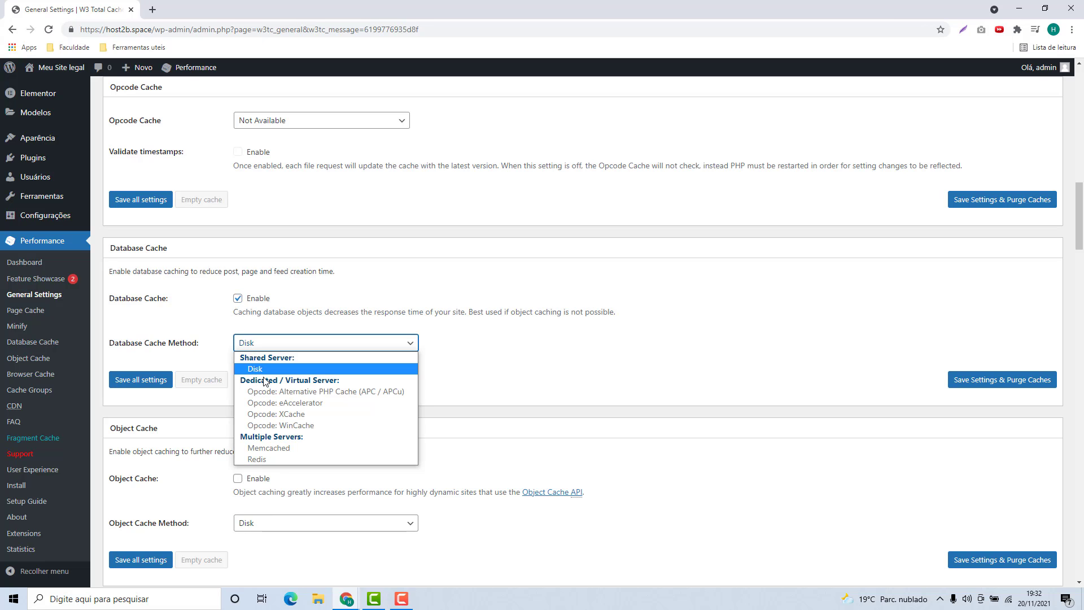
left_click(252, 370)
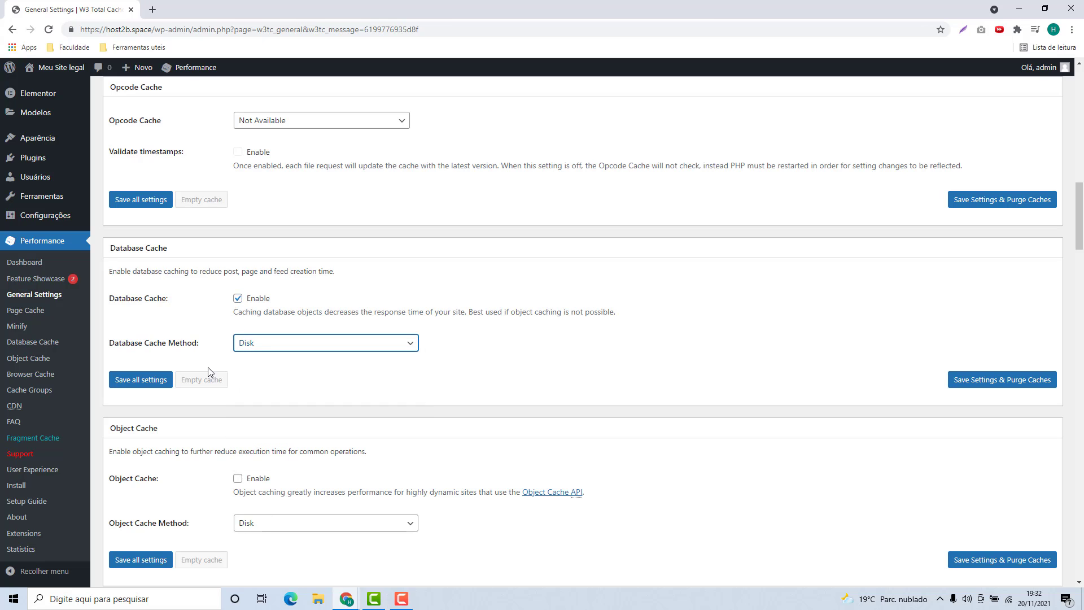
left_click(145, 387)
Enable Object Cache and save the settings
scroll(141, 378, "down", 5)
scroll(141, 377, "down", 8)
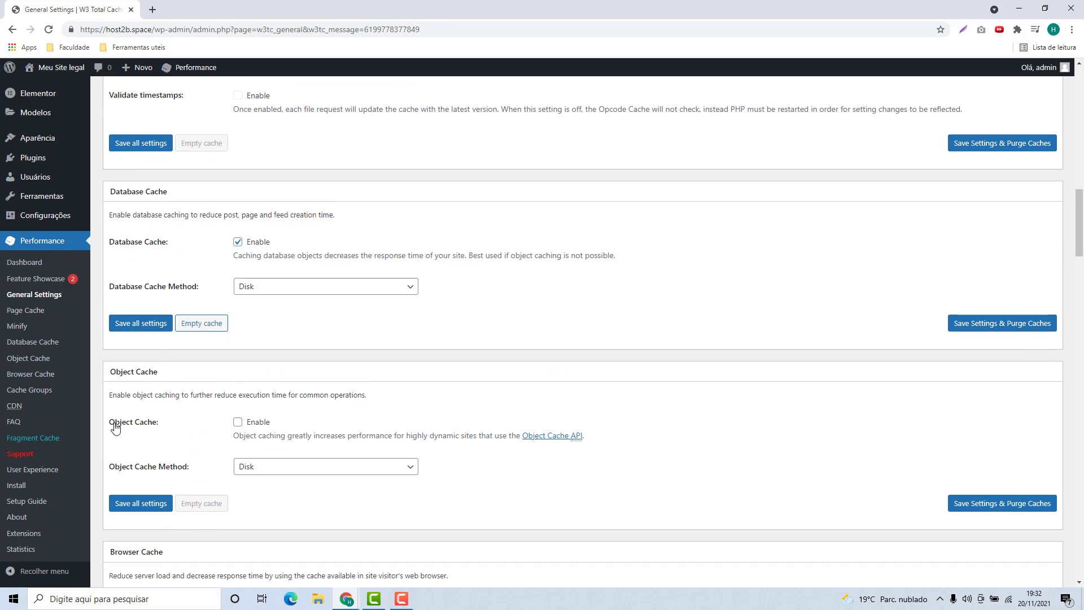
left_click(237, 422)
scroll(216, 412, "down", 1)
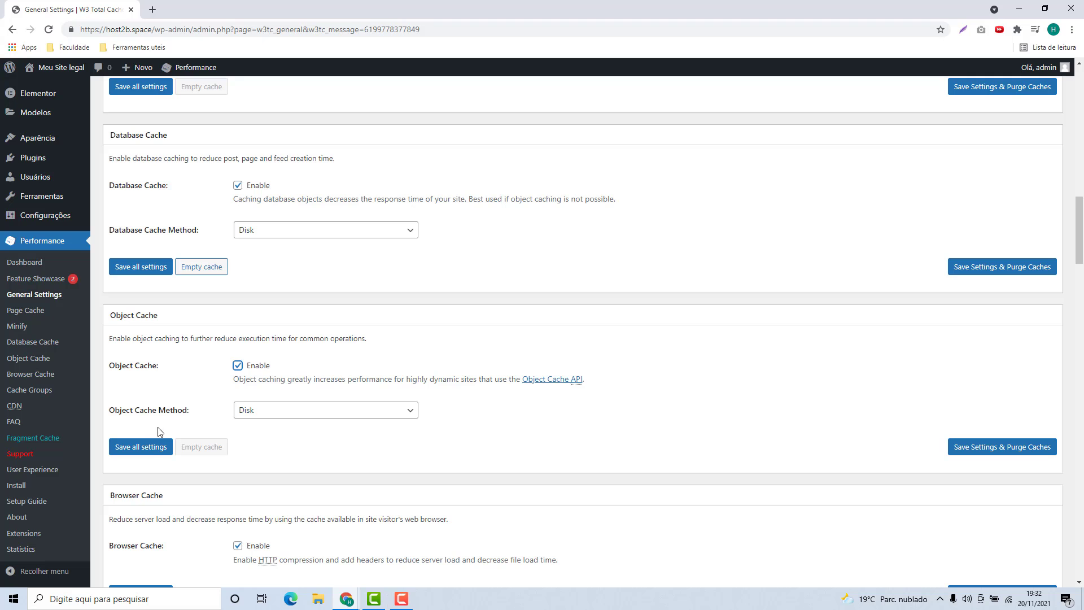
left_click(146, 447)
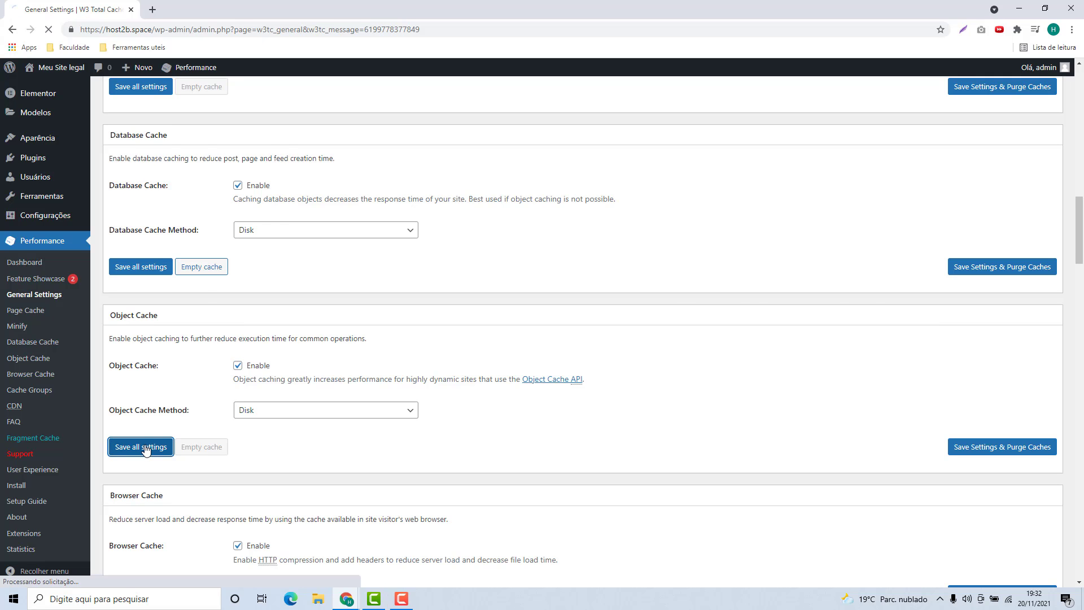
Enable Lazy Load Images in the User Experience section and save the settings
scroll(194, 354, "down", 10)
scroll(194, 354, "down", 12)
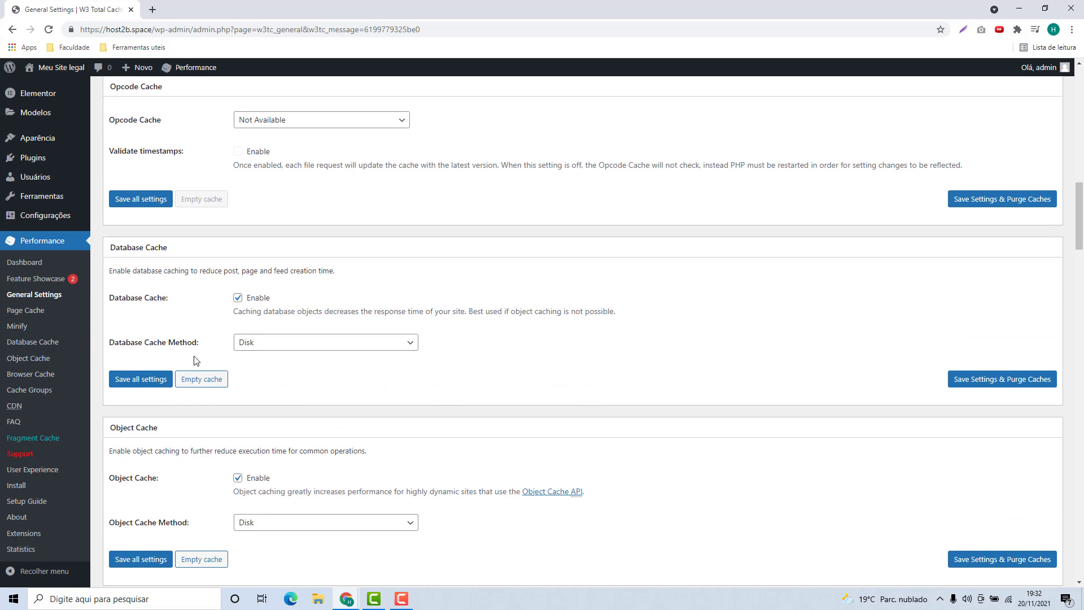
scroll(194, 358, "down", 1)
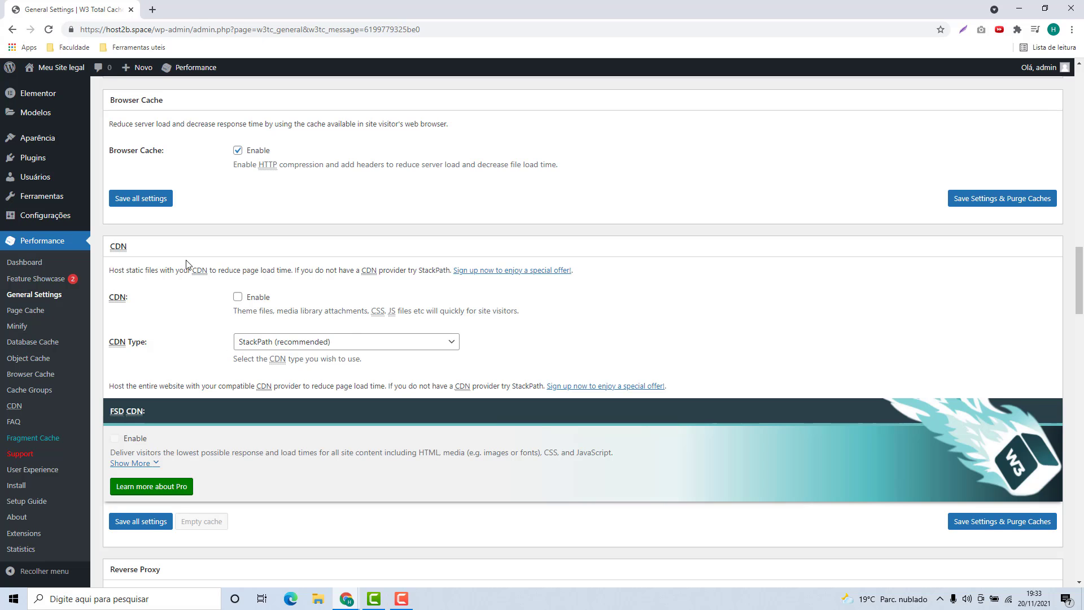
scroll(175, 277, "down", 1)
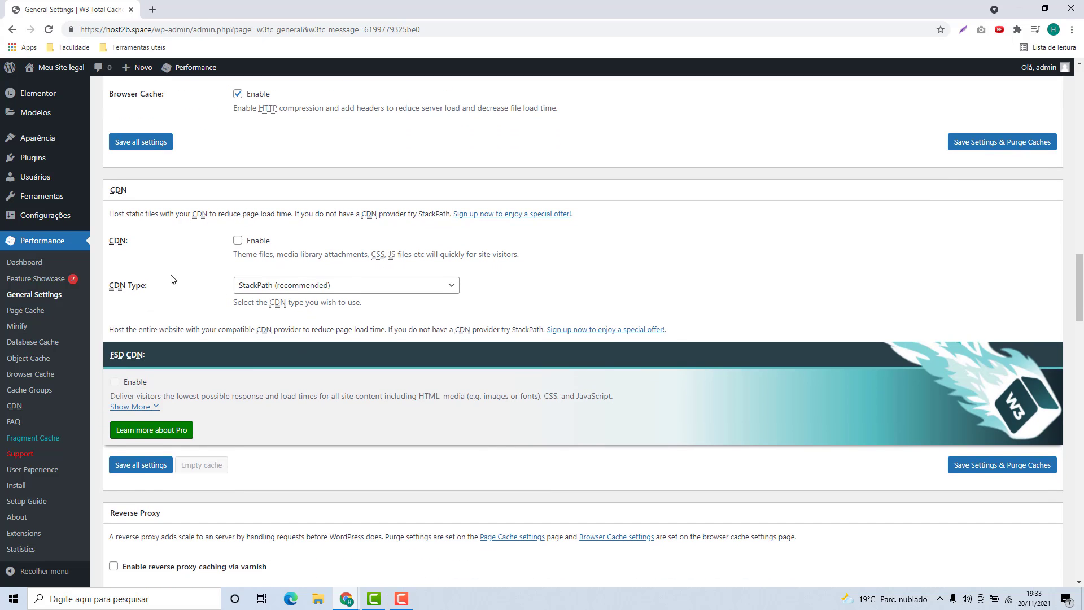
scroll(176, 265, "down", 4)
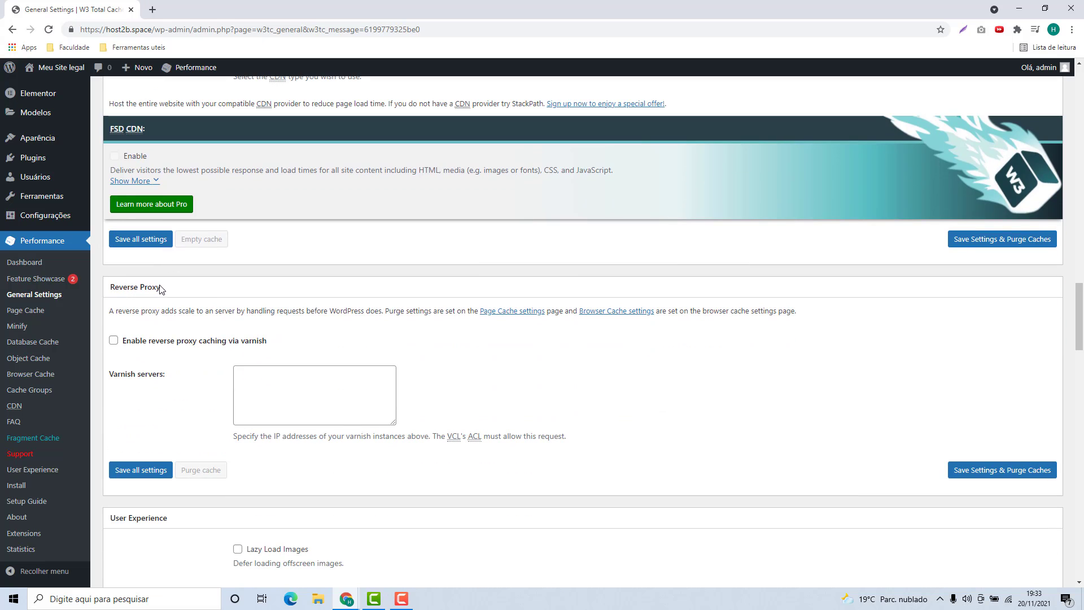
scroll(128, 313, "down", 5)
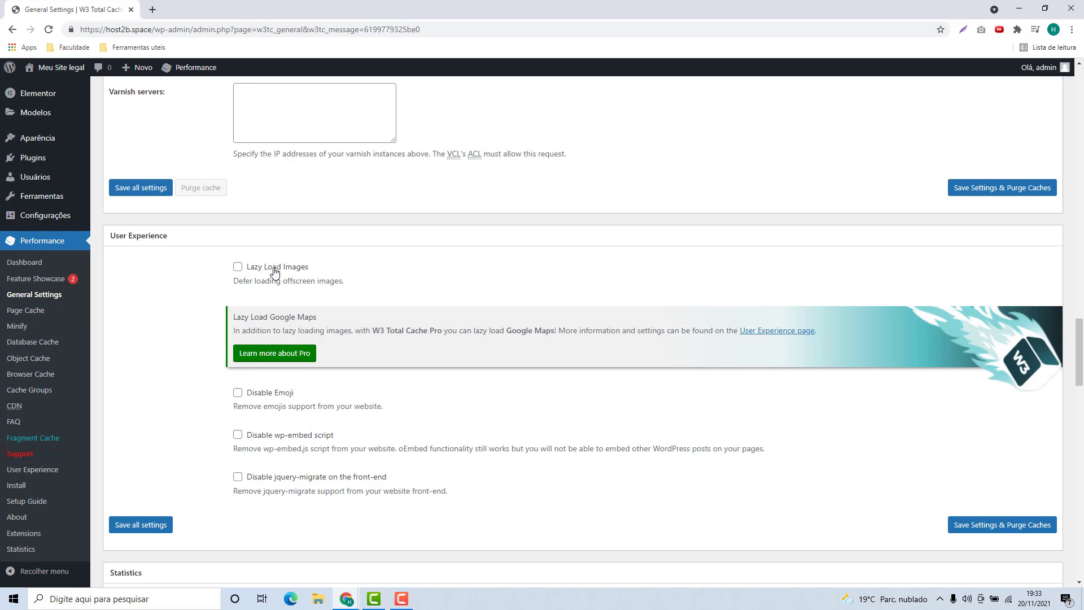
left_click(238, 266)
left_click(124, 531)
Review the remaining general settings: Statistics, Fragment Cache, Licensing, Miscellaneous, Debug and Import / Export Settings
scroll(202, 251, "down", 20)
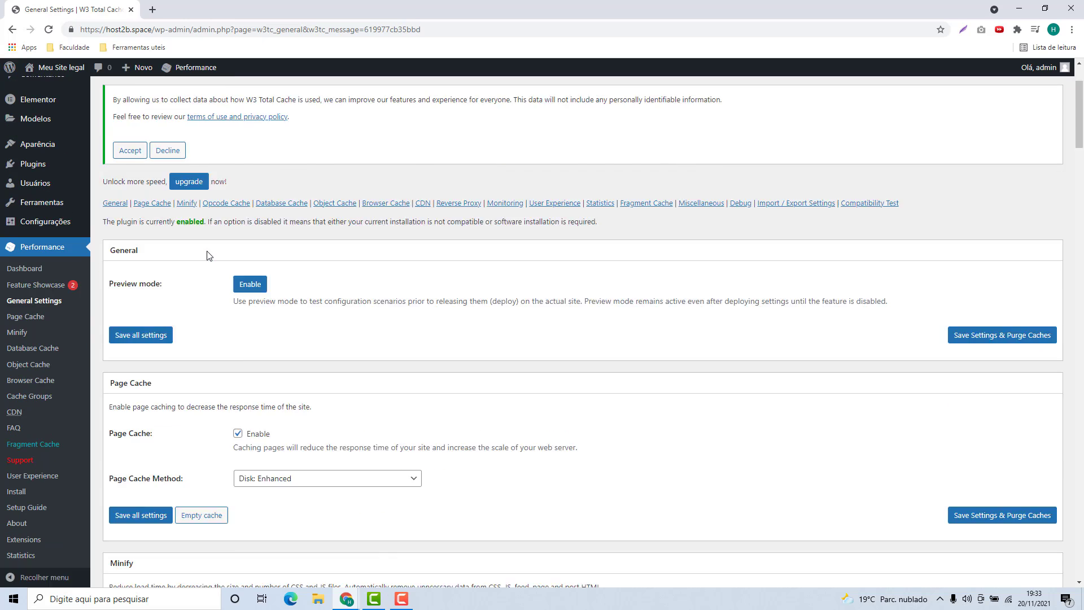
scroll(204, 255, "down", 19)
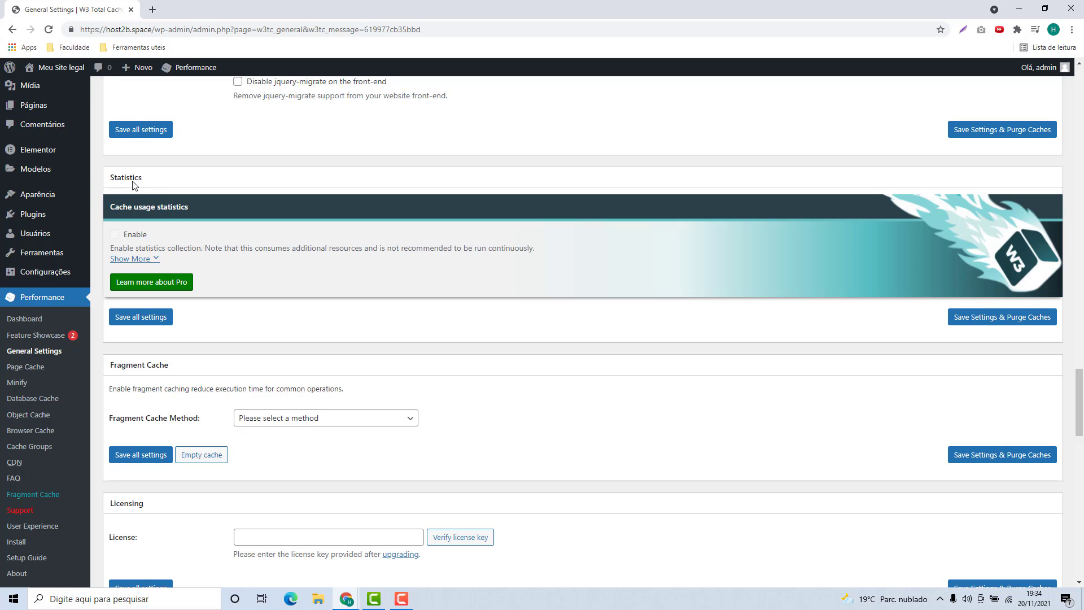
scroll(138, 194, "down", 1)
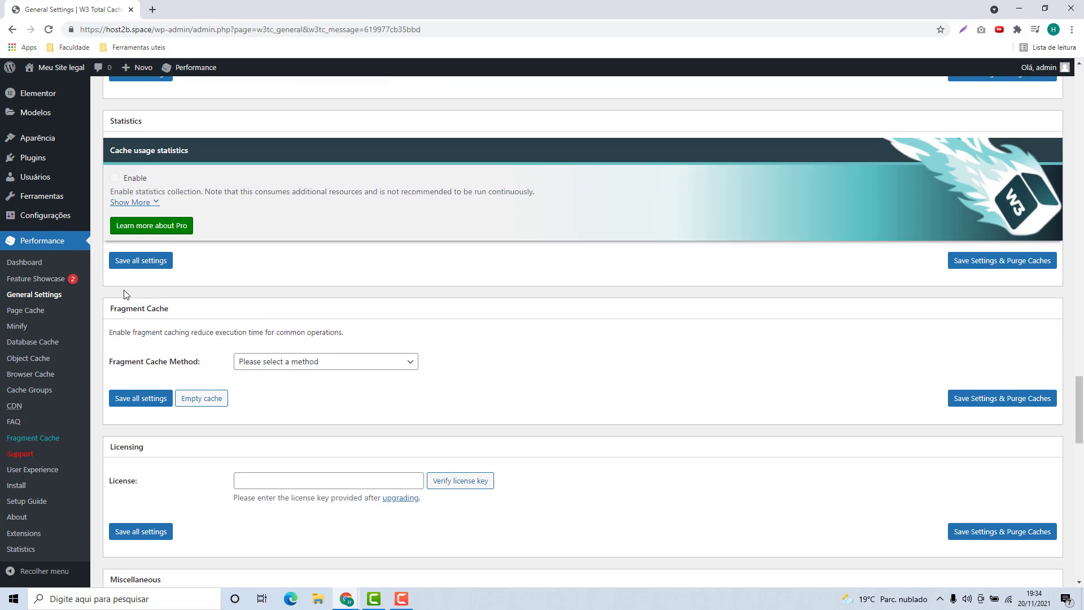
scroll(158, 299, "down", 2)
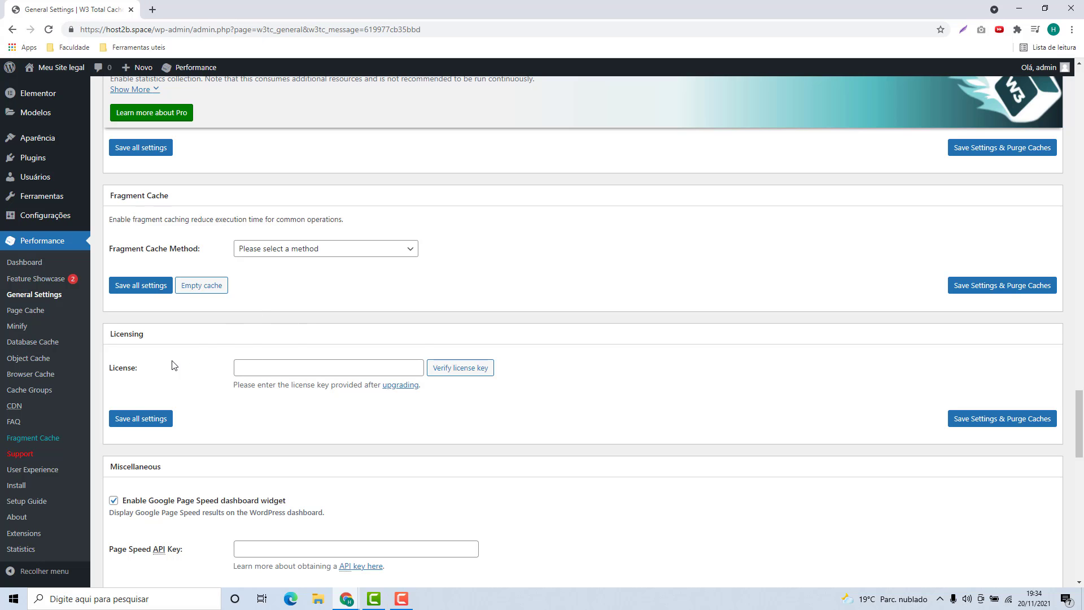
scroll(180, 364, "down", 3)
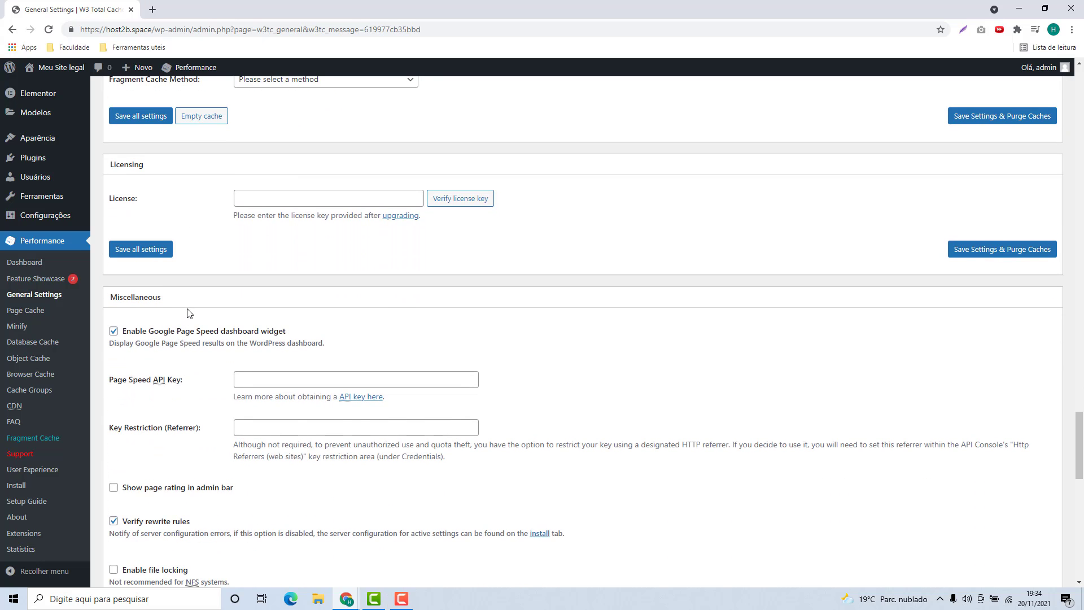
scroll(189, 314, "down", 6)
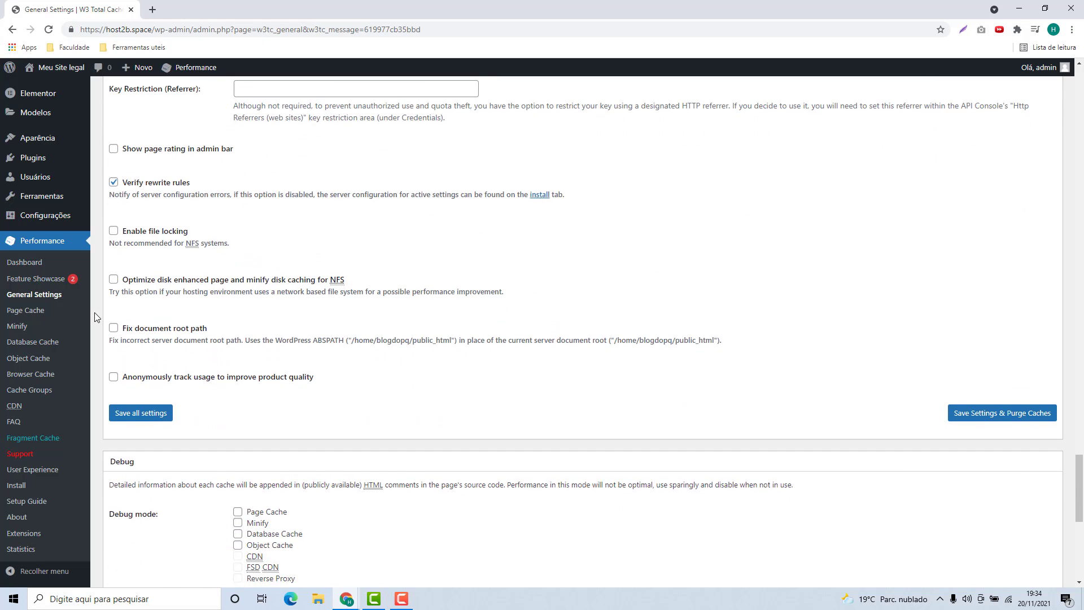
scroll(94, 315, "down", 3)
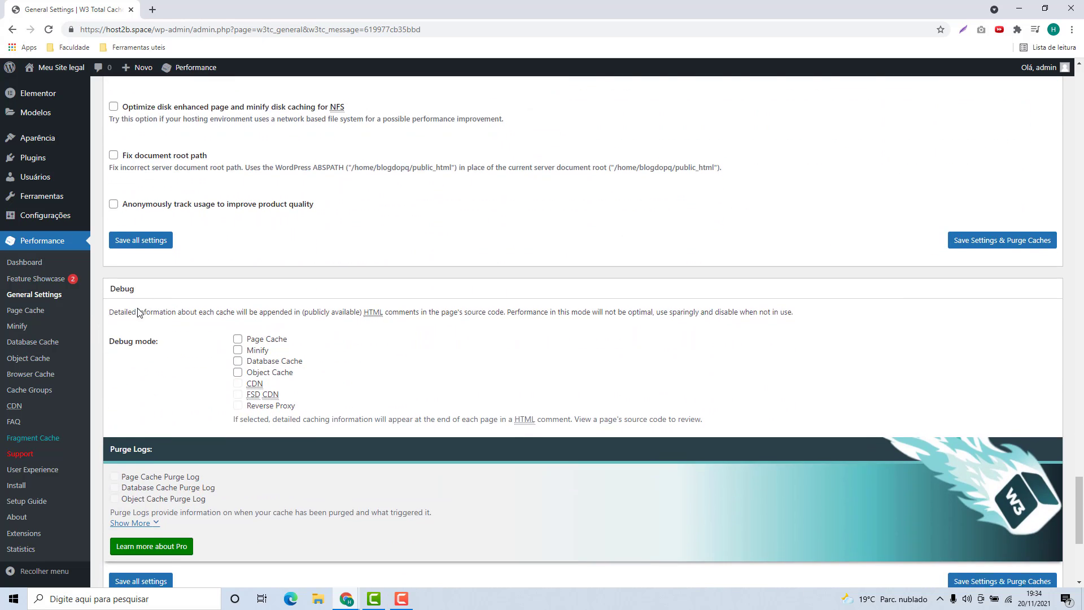
scroll(139, 313, "down", 5)
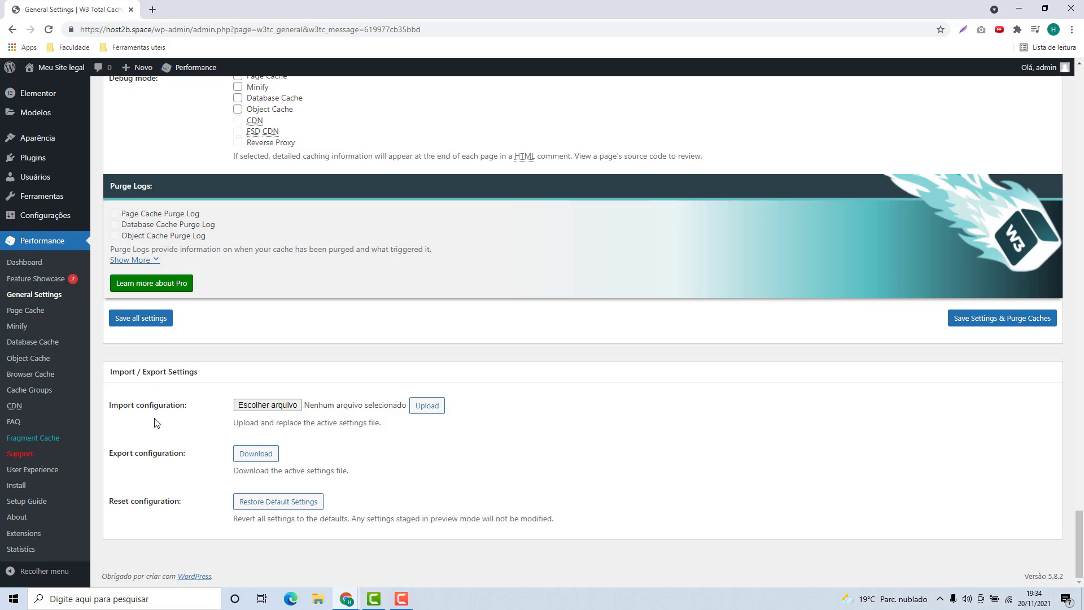
scroll(181, 519, "up", 15)
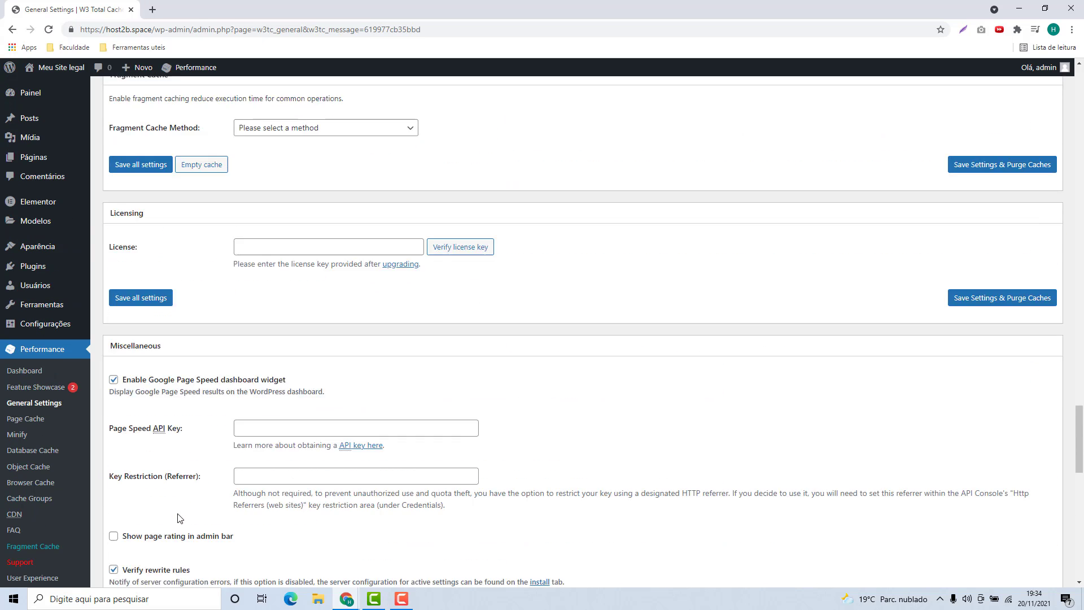
scroll(180, 518, "up", 15)
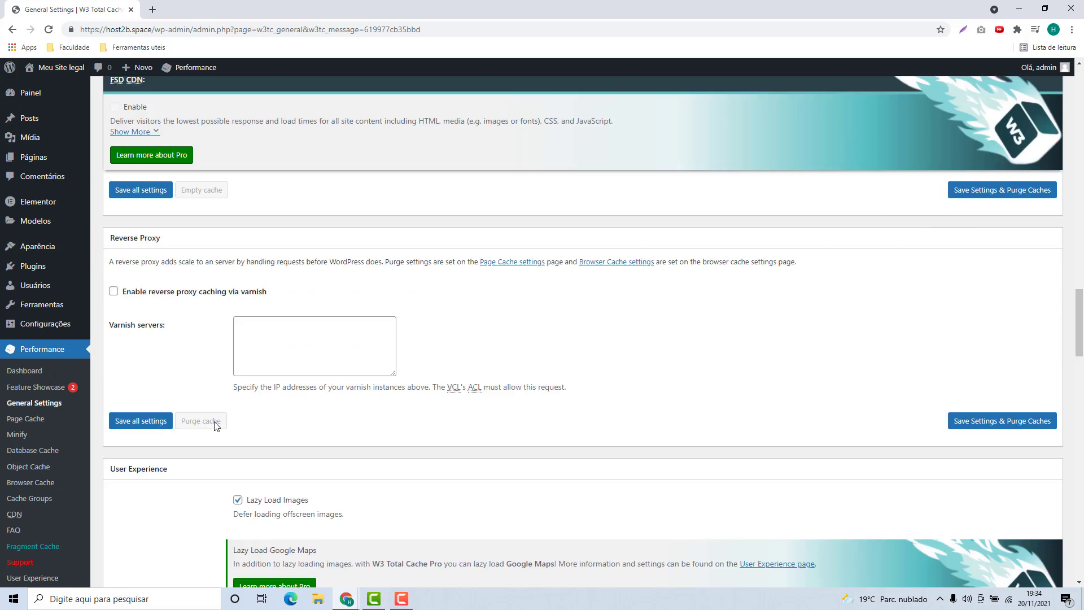
Purge all of the site's caches
scroll(215, 426, "up", 20)
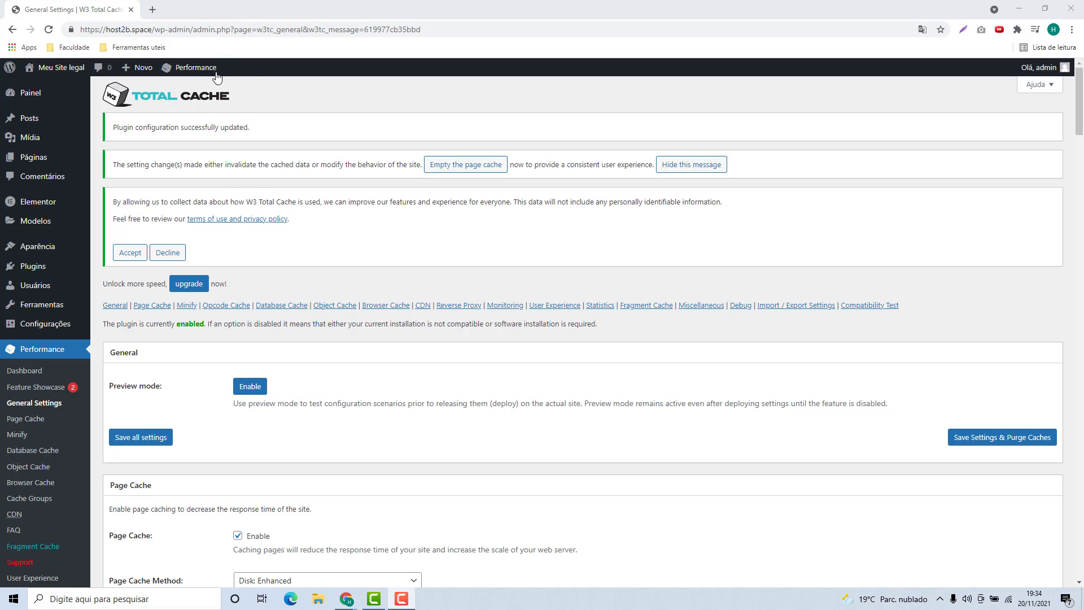
mouse_move(205, 69)
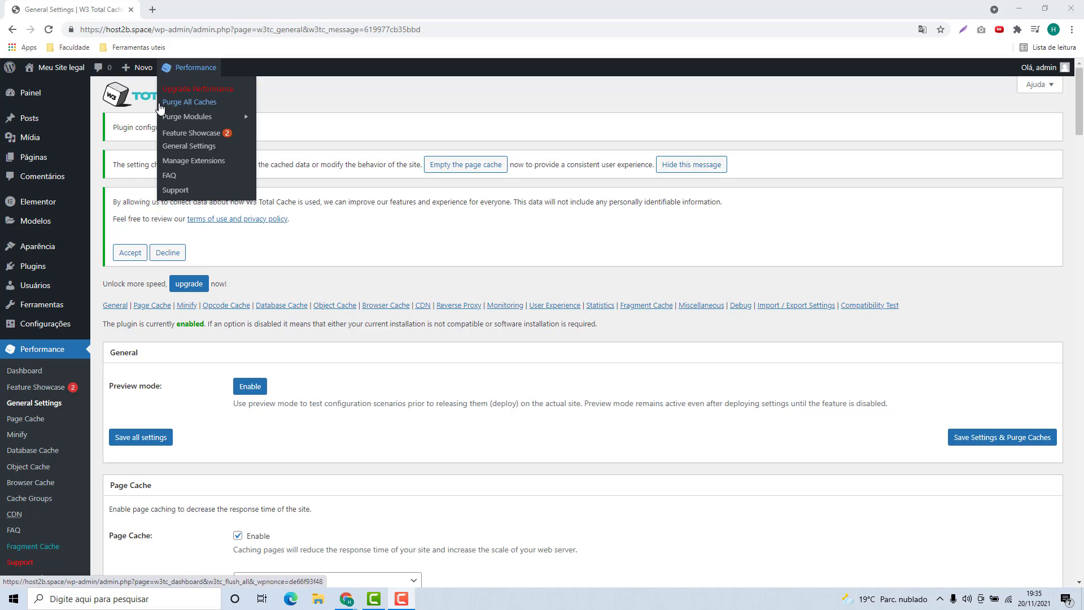
left_click(197, 107)
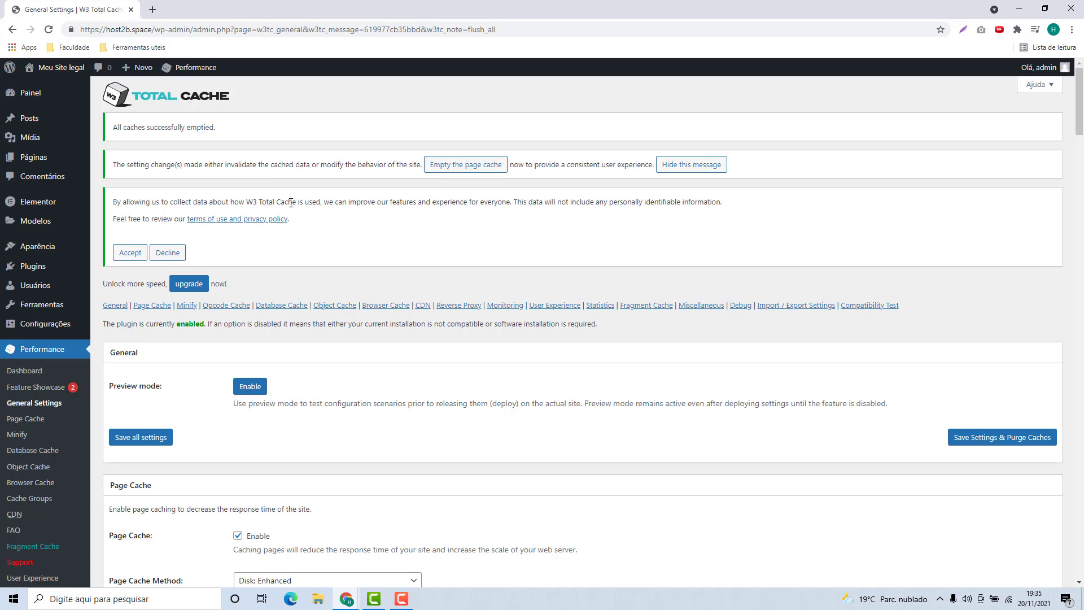
Decline the usage data collection terms and hide the notice about setting changes invalidating cached data
left_click(167, 254)
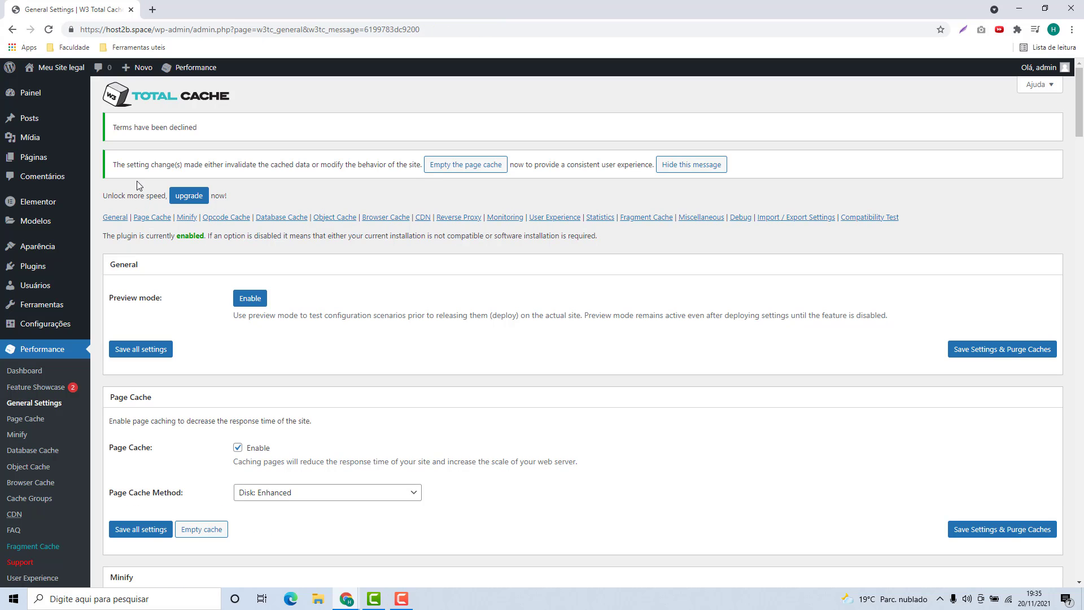
left_click_drag(113, 168, 283, 176)
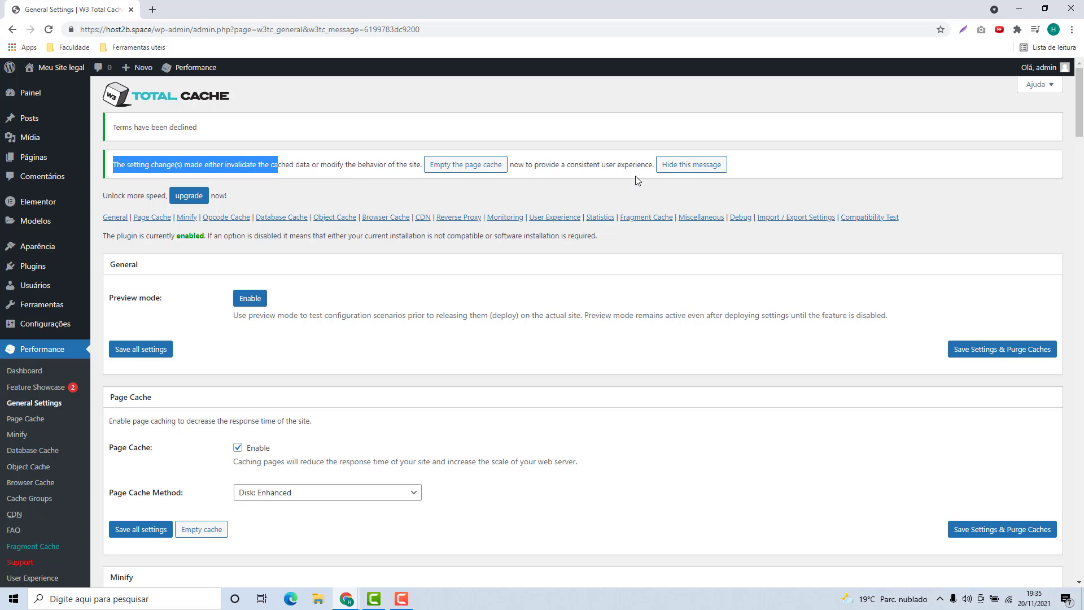
left_click(707, 171)
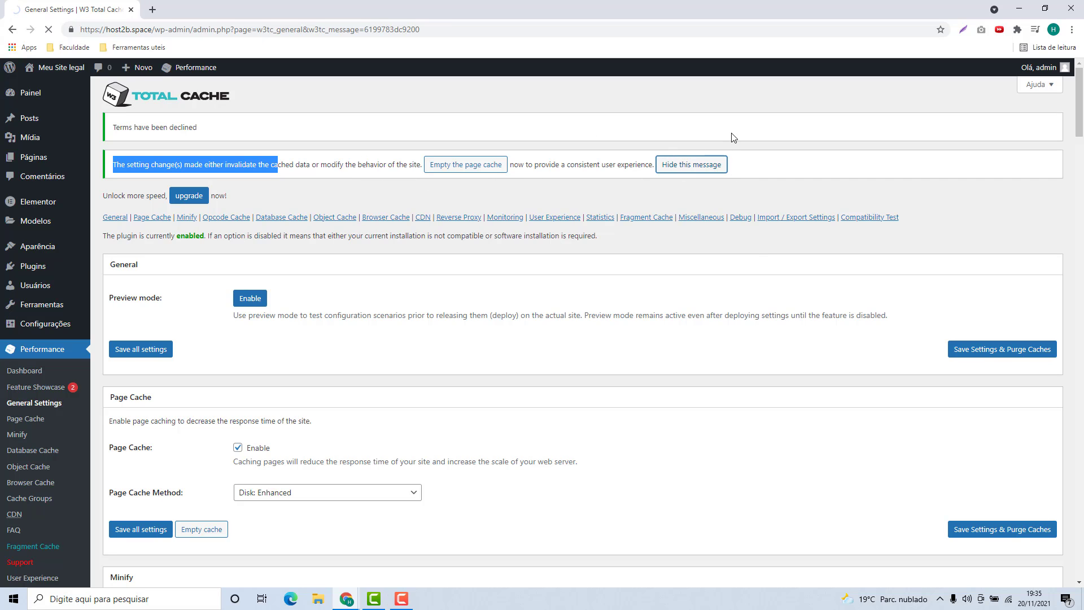